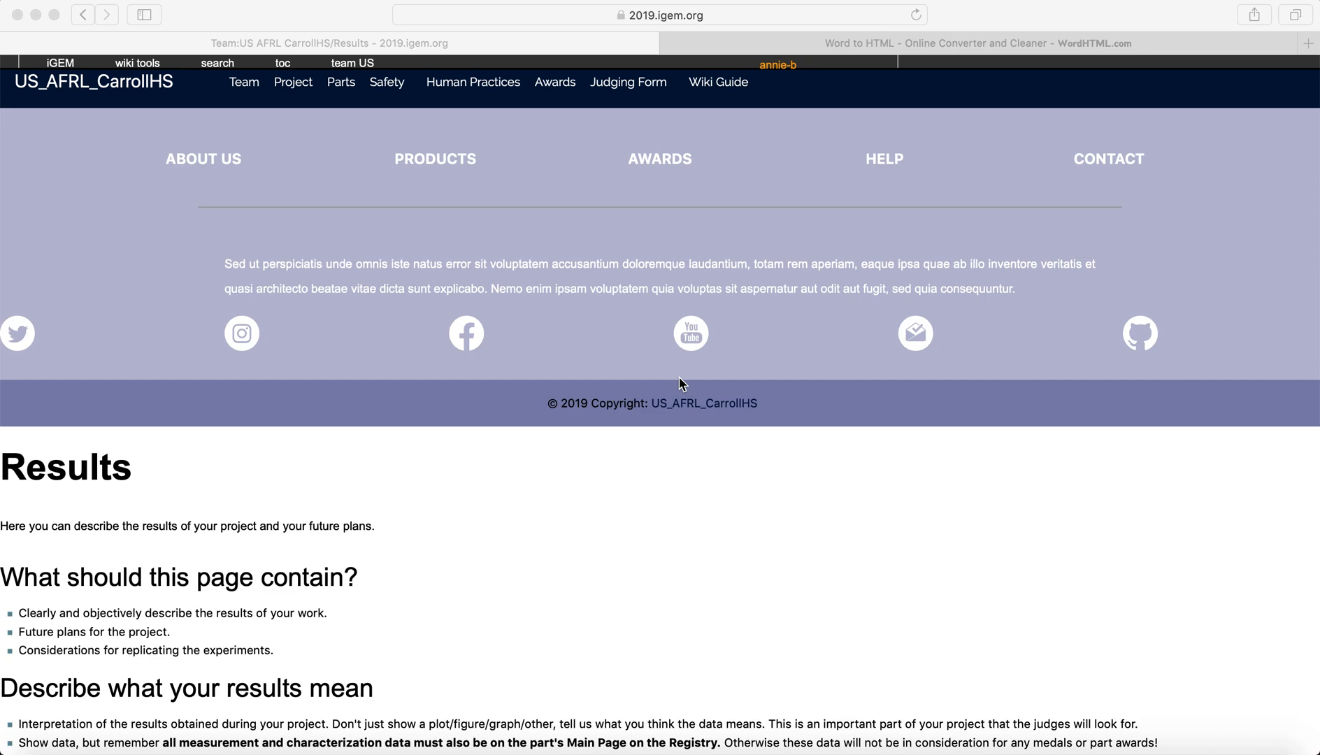
# Examine the placeholder text and the footer placement on the team's Results page
pyautogui.scroll(-2, 598, 570)
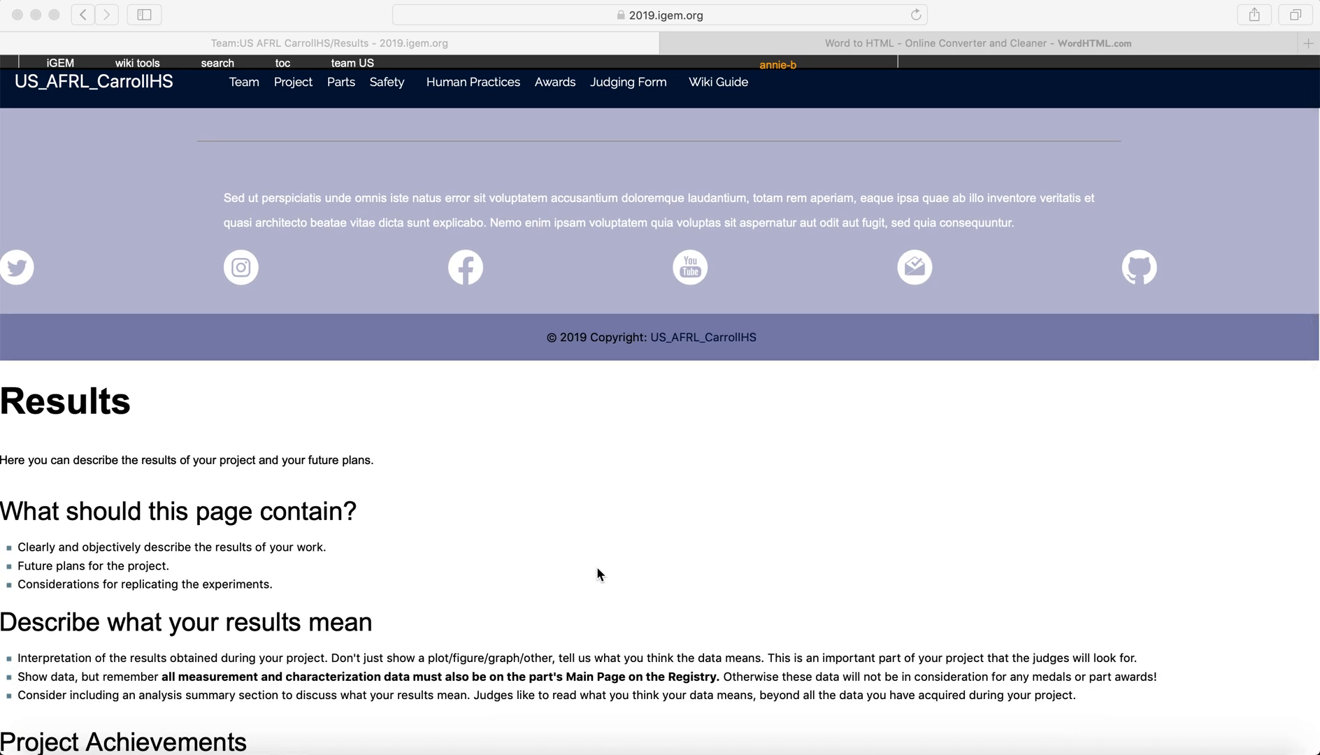
pyautogui.scroll(-6, 598, 573)
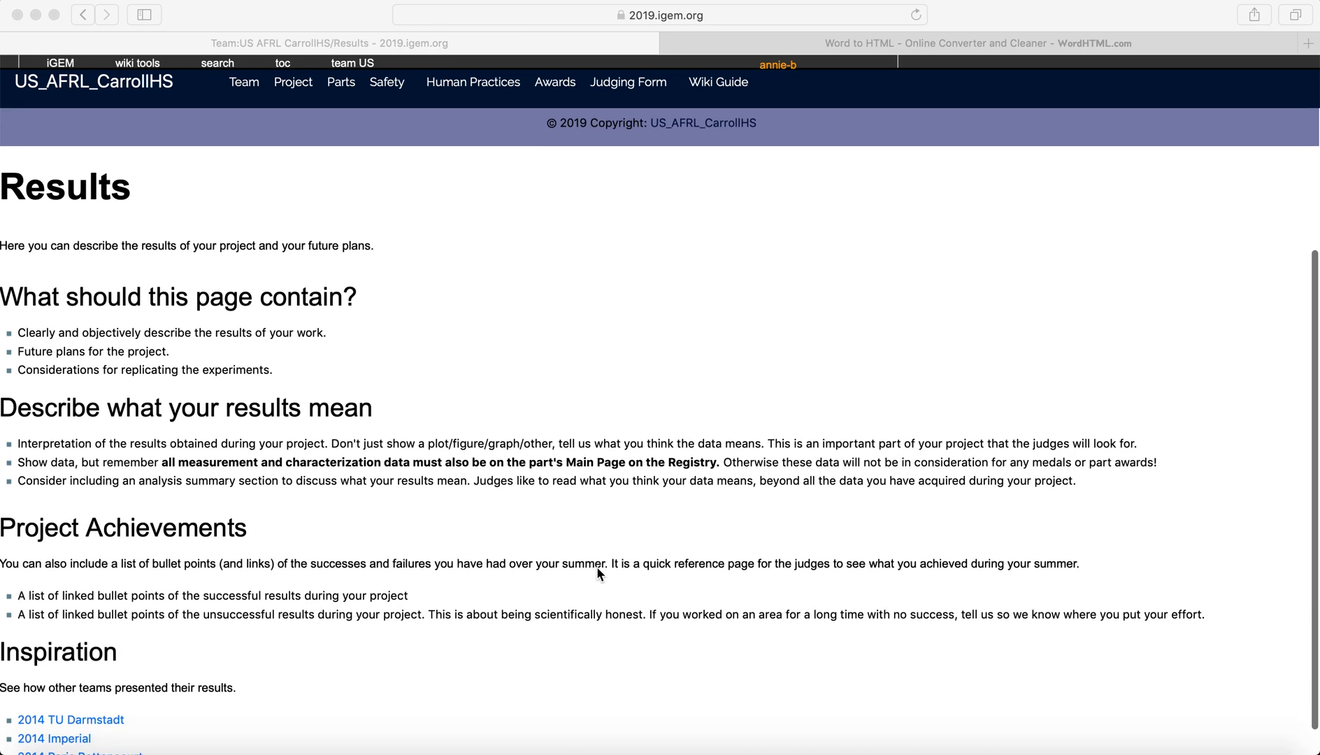
pyautogui.scroll(8, 596, 567)
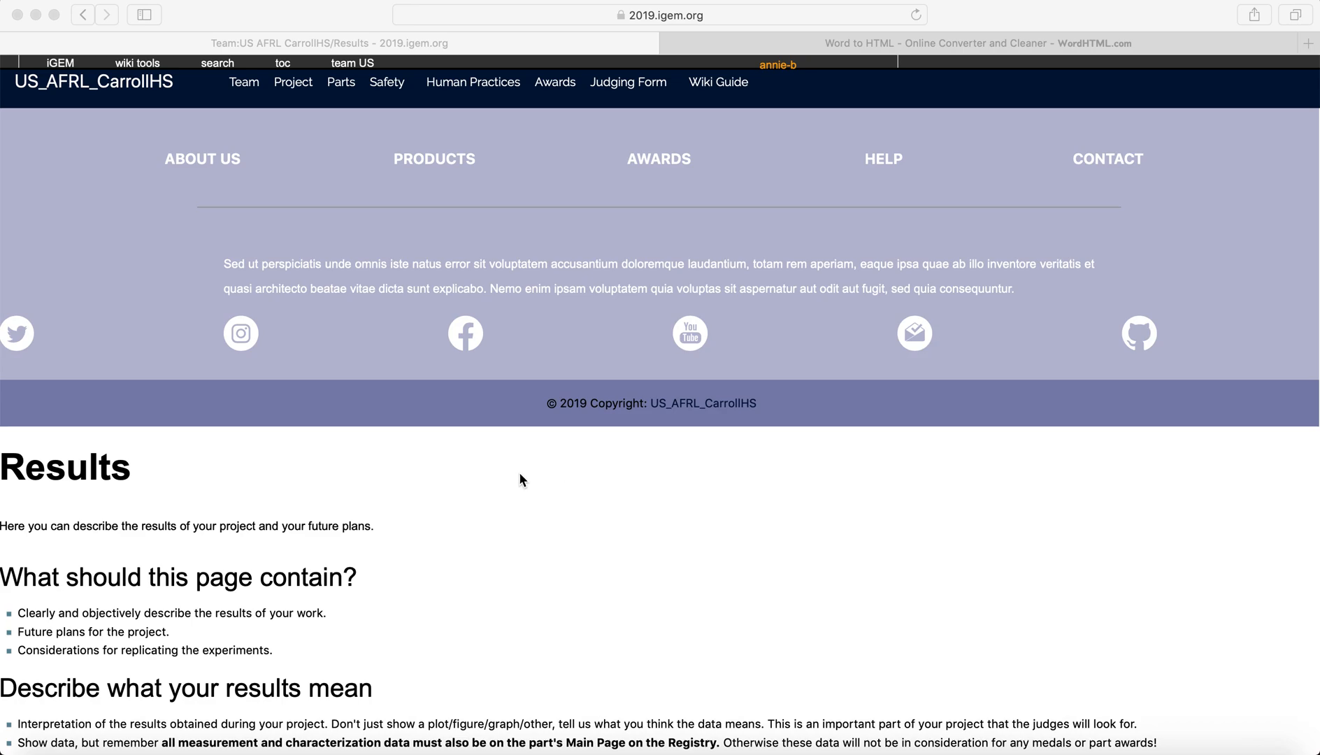
pyautogui.scroll(-7, 370, 526)
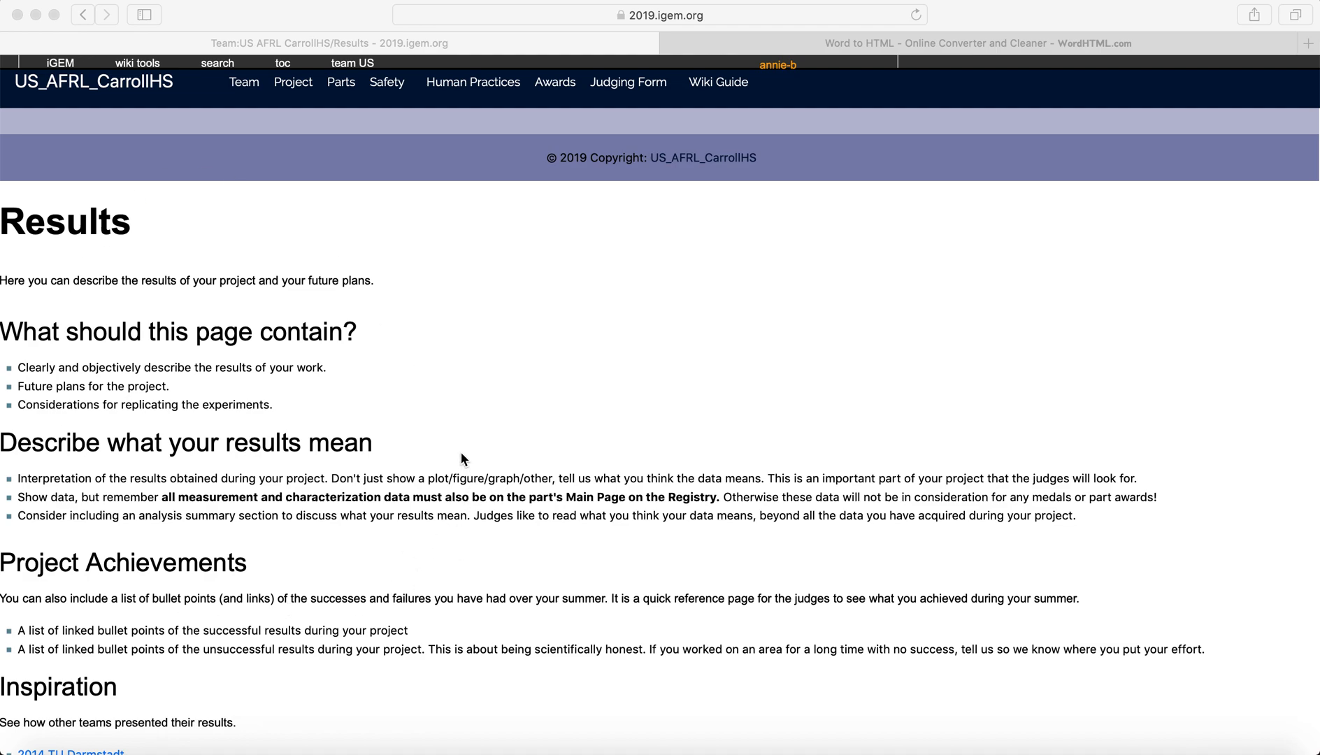
pyautogui.scroll(-1, 461, 454)
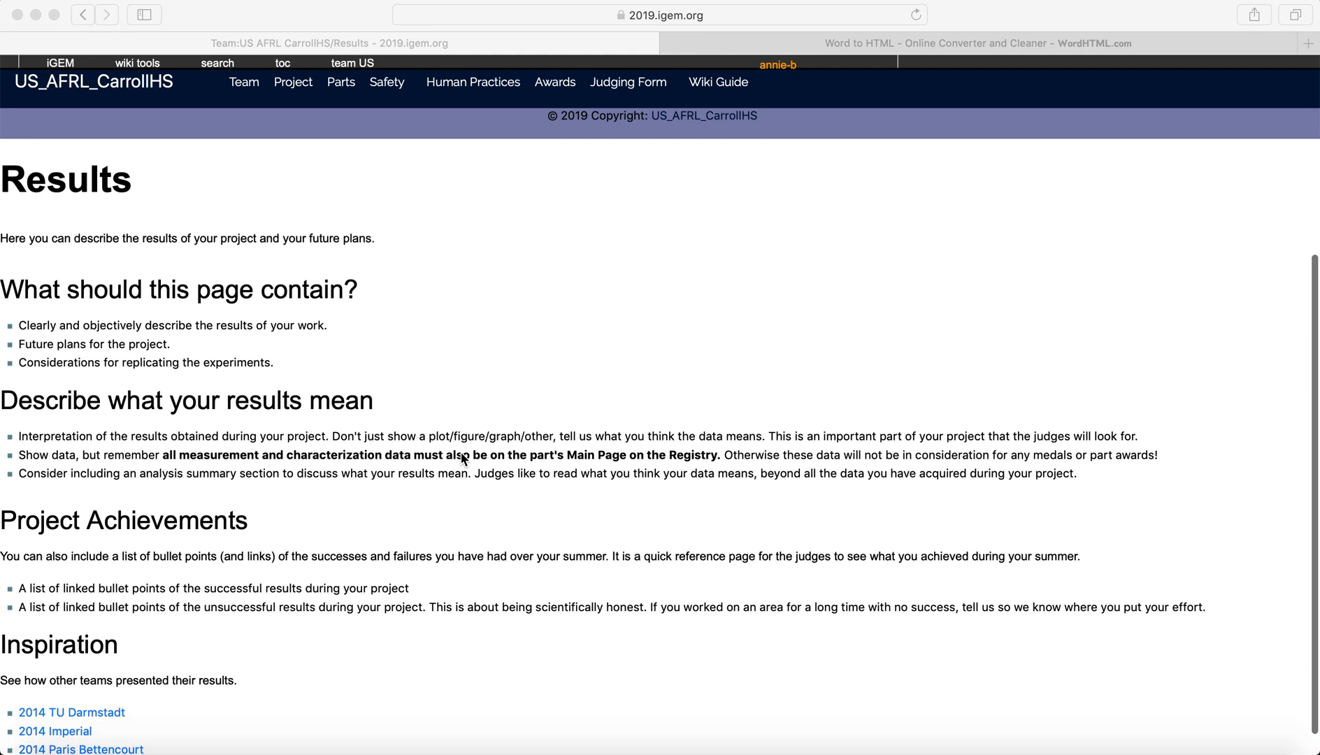
pyautogui.scroll(-1, 461, 458)
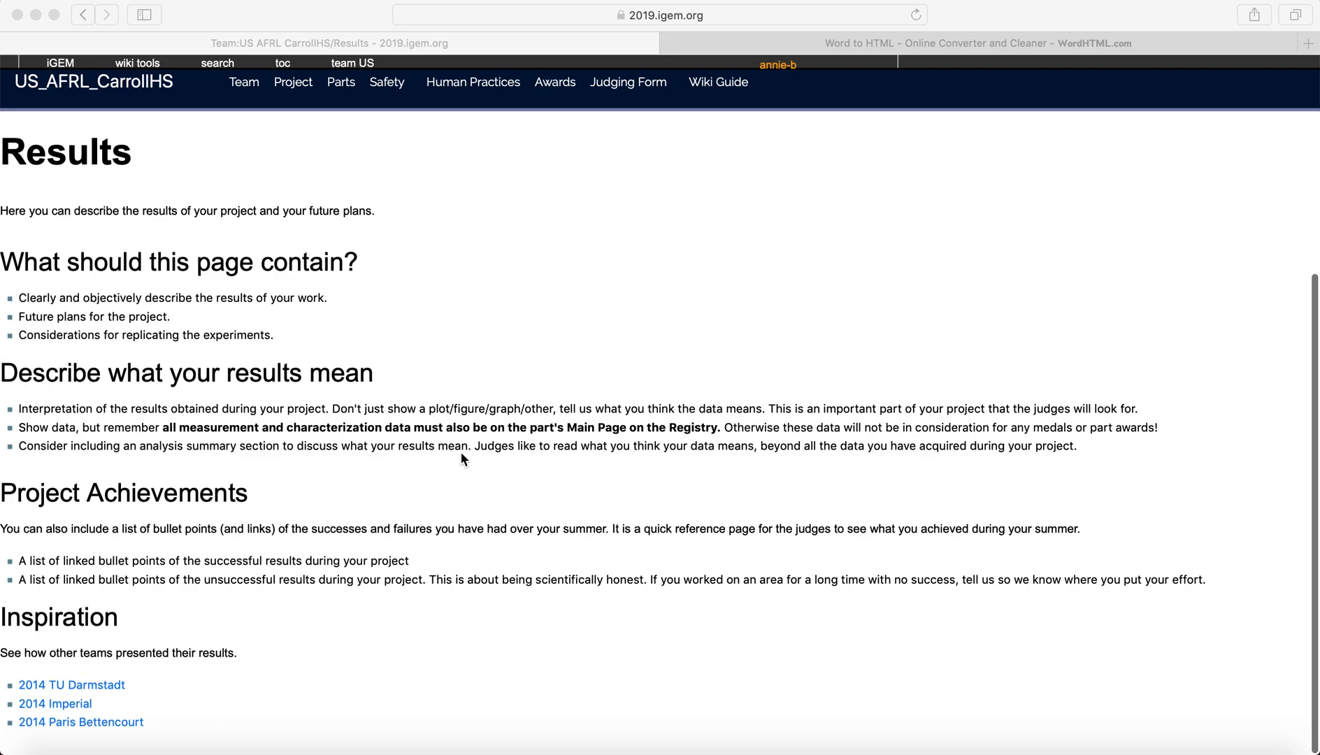
pyautogui.scroll(5, 461, 459)
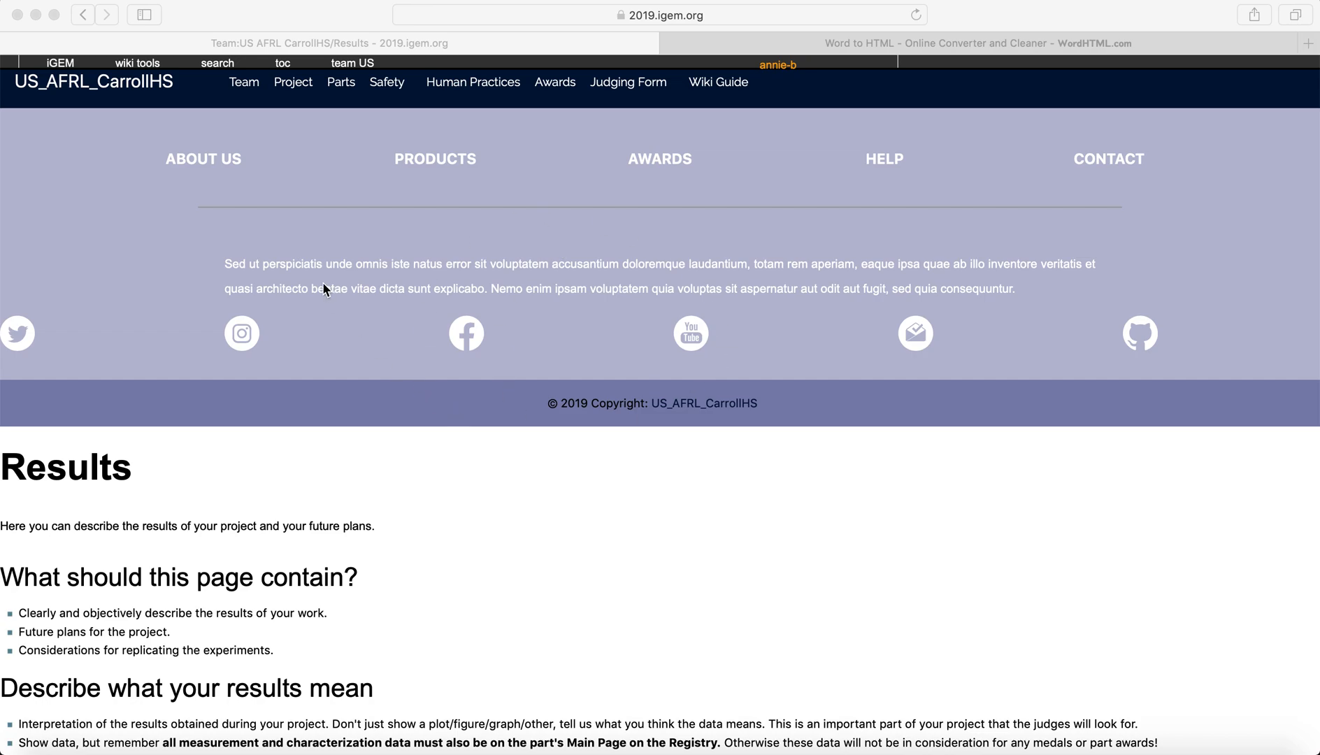
# Open the team's Results wiki page for editing
pyautogui.click(140, 148)
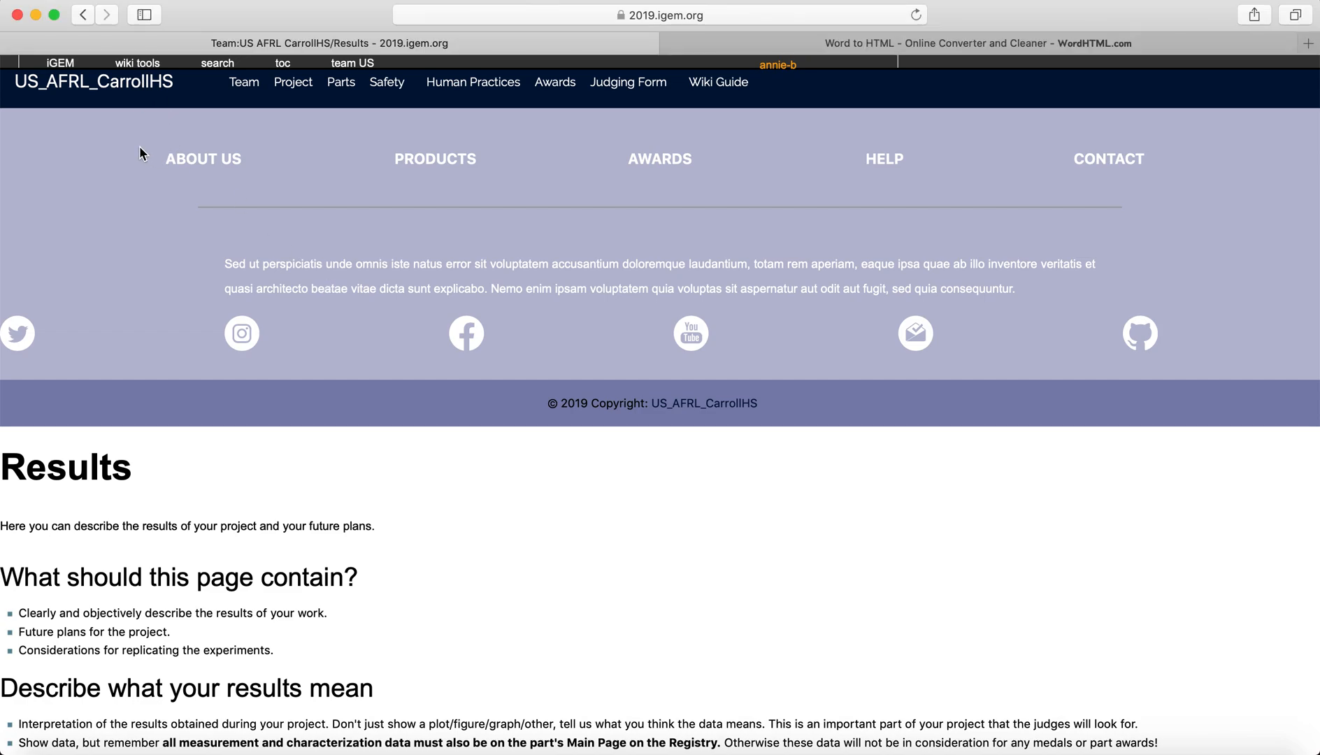
pyautogui.moveTo(137, 63)
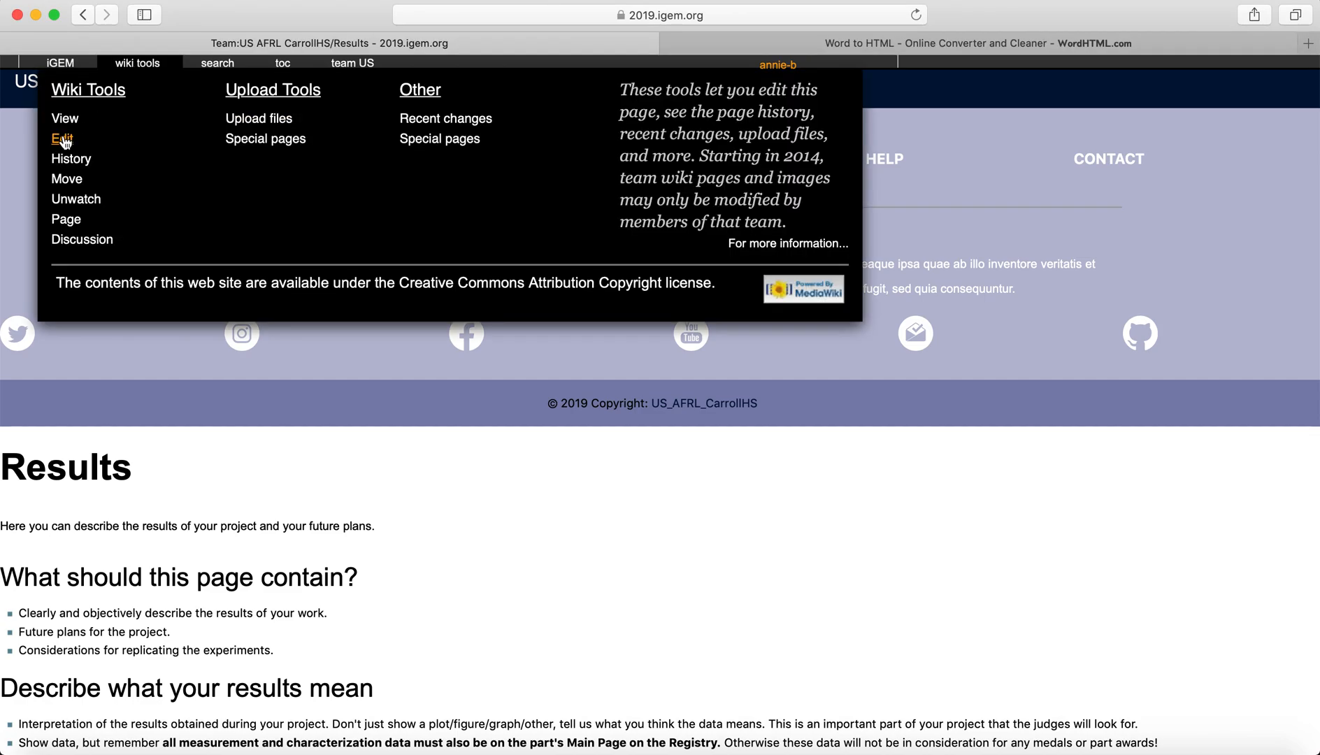
pyautogui.moveTo(767, 72)
pyautogui.click(62, 139)
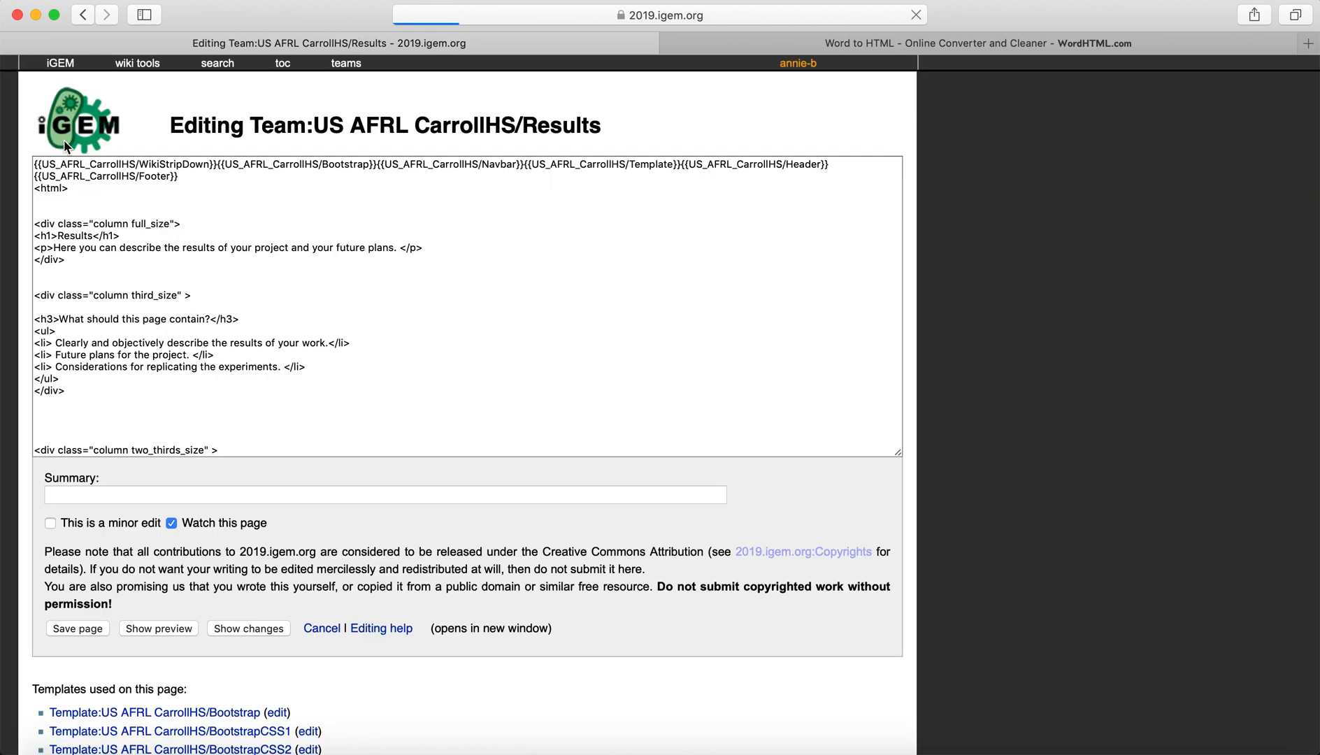
# Delete all placeholder content between the opening and closing html tags of the Results page source
pyautogui.tripleClick(39, 188)
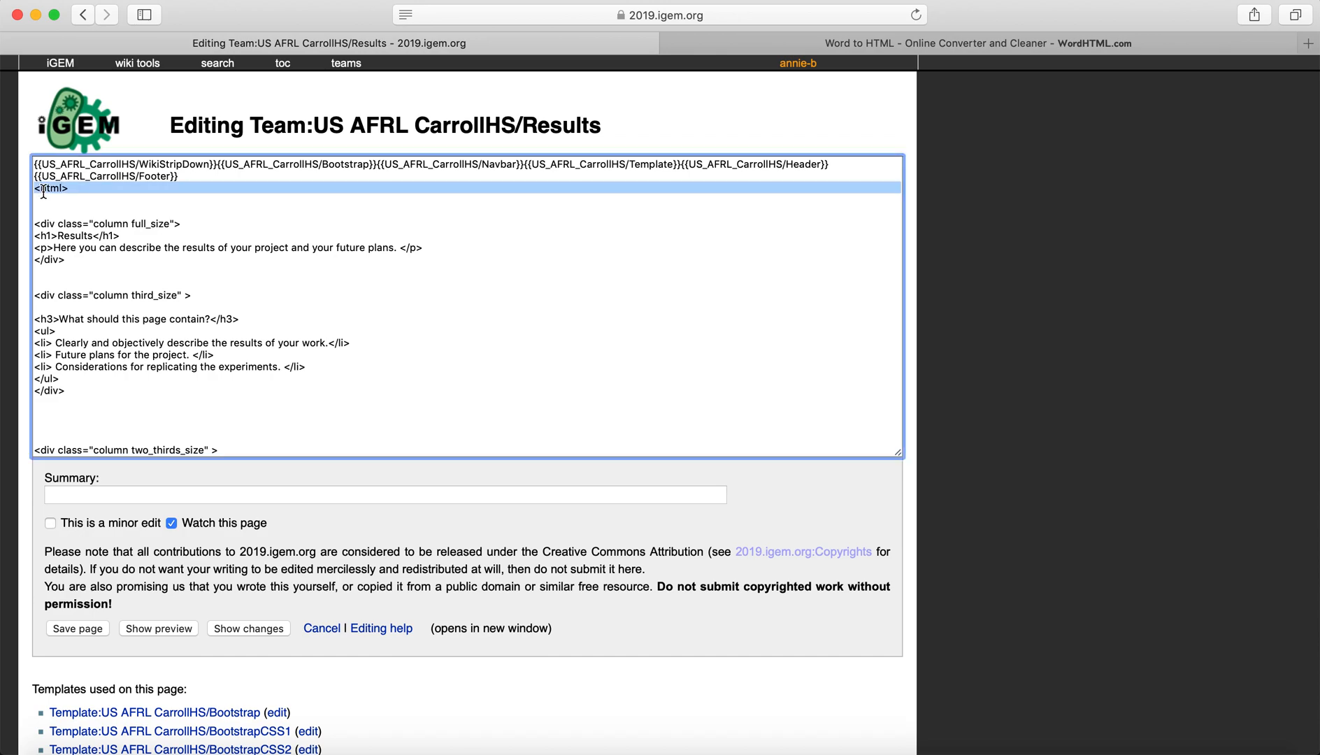
pyautogui.click(35, 201)
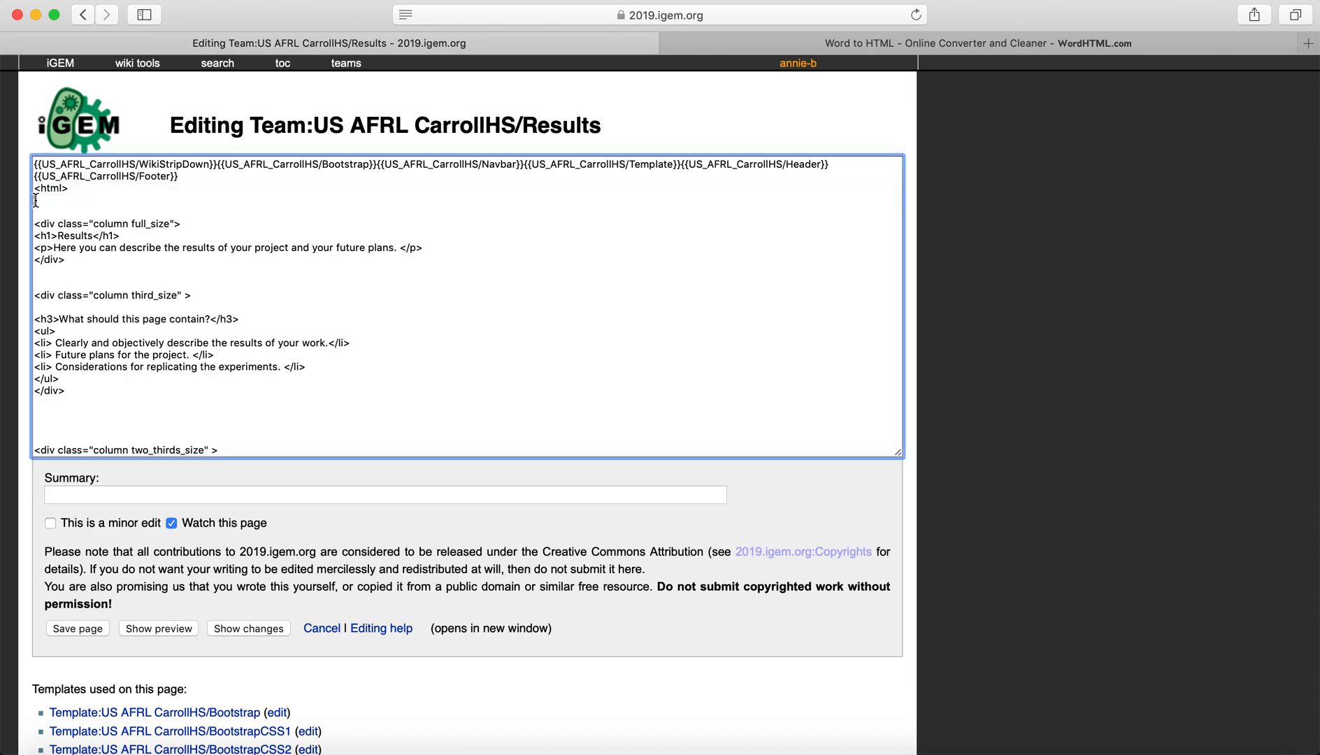
pyautogui.moveTo(35, 201); pyautogui.dragTo(20, 436)
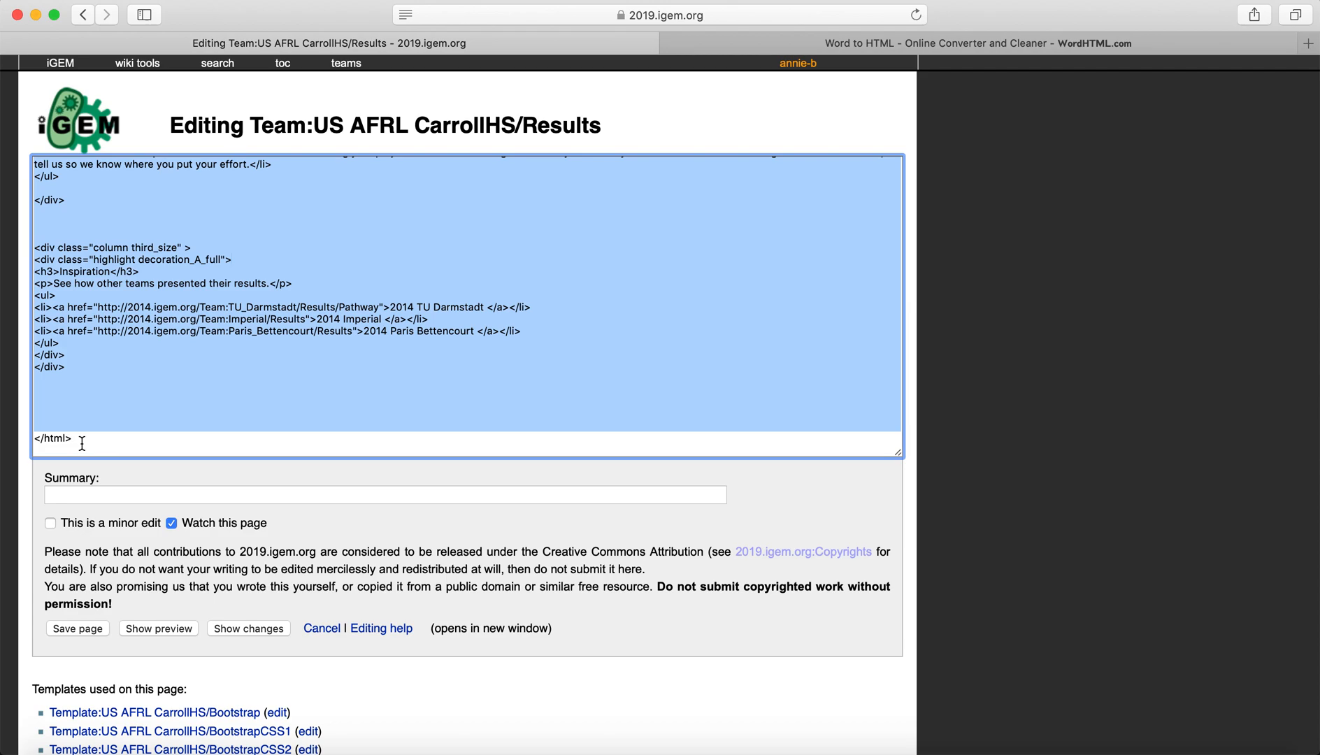
pyautogui.press('BackSpace')
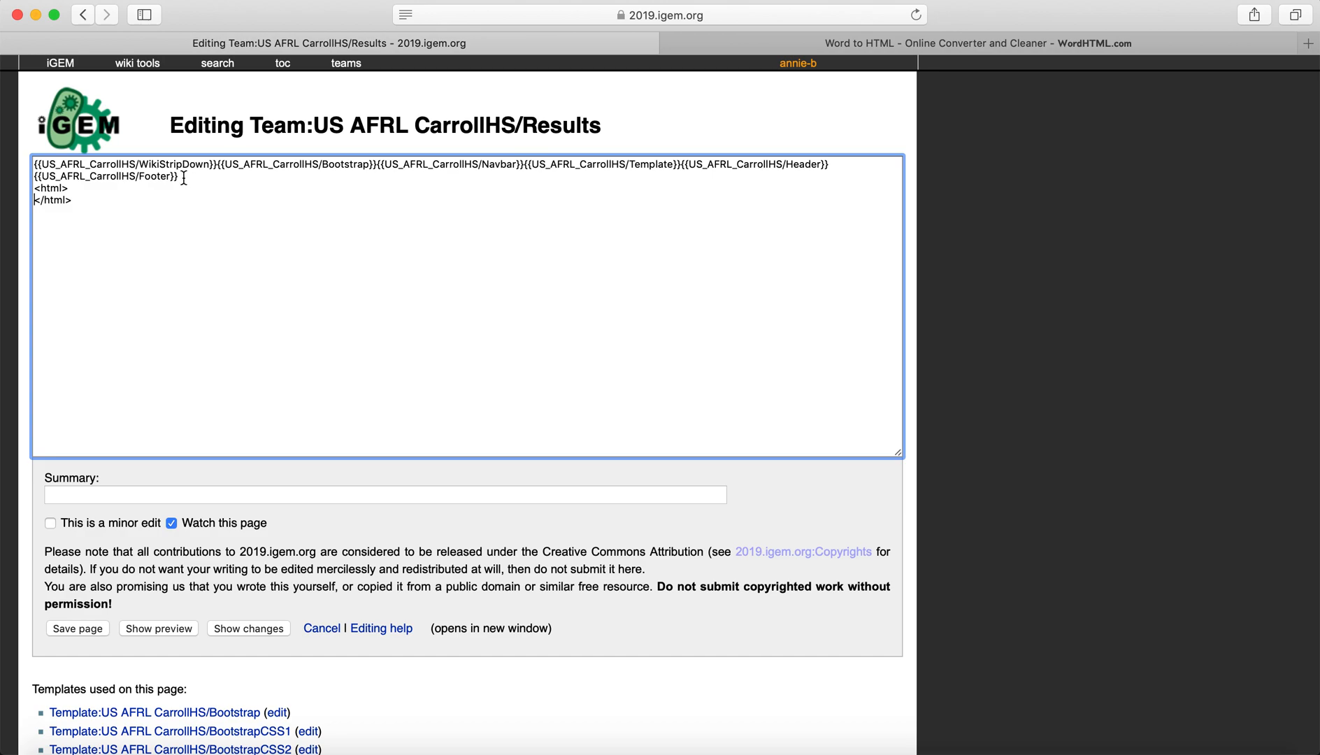
# Move the {{US_AFRL_CarrollHS/Footer}} template below the closing html tag and save the page
pyautogui.moveTo(184, 178); pyautogui.dragTo(29, 176)
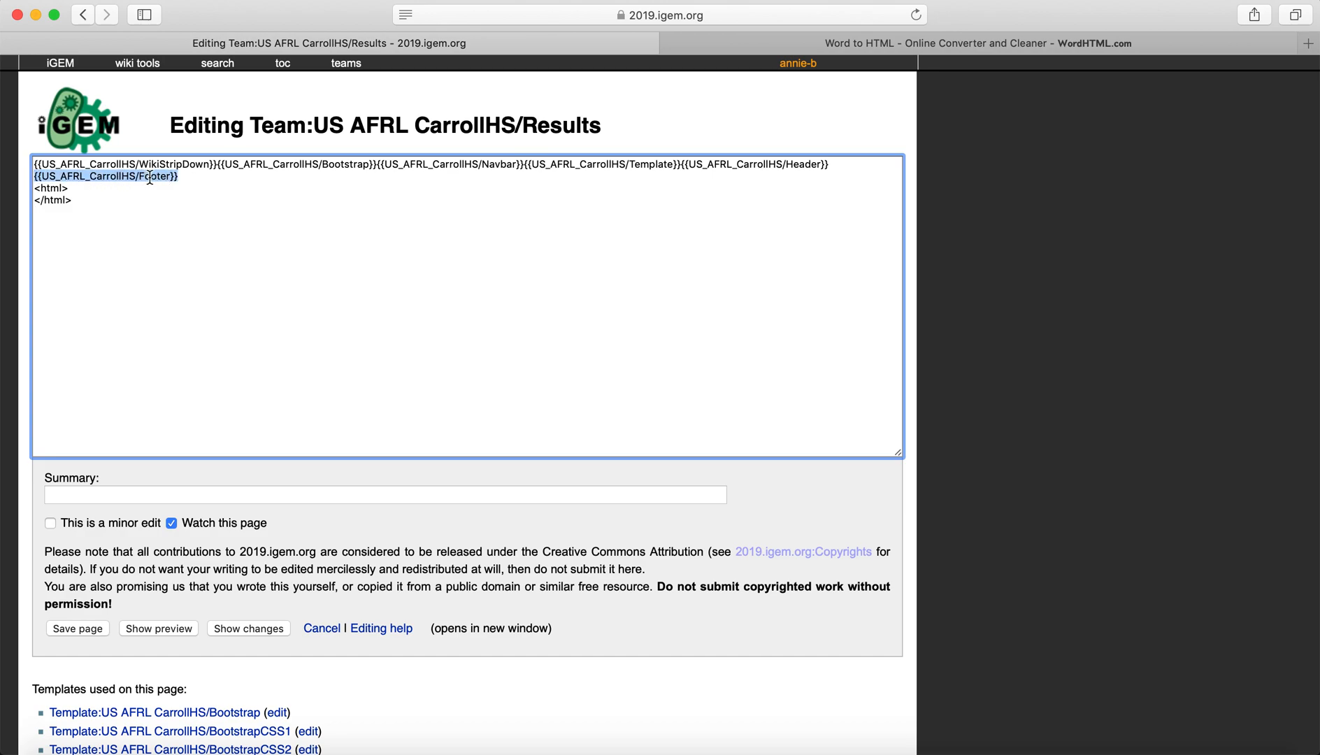
pyautogui.moveTo(141, 175); pyautogui.dragTo(152, 220)
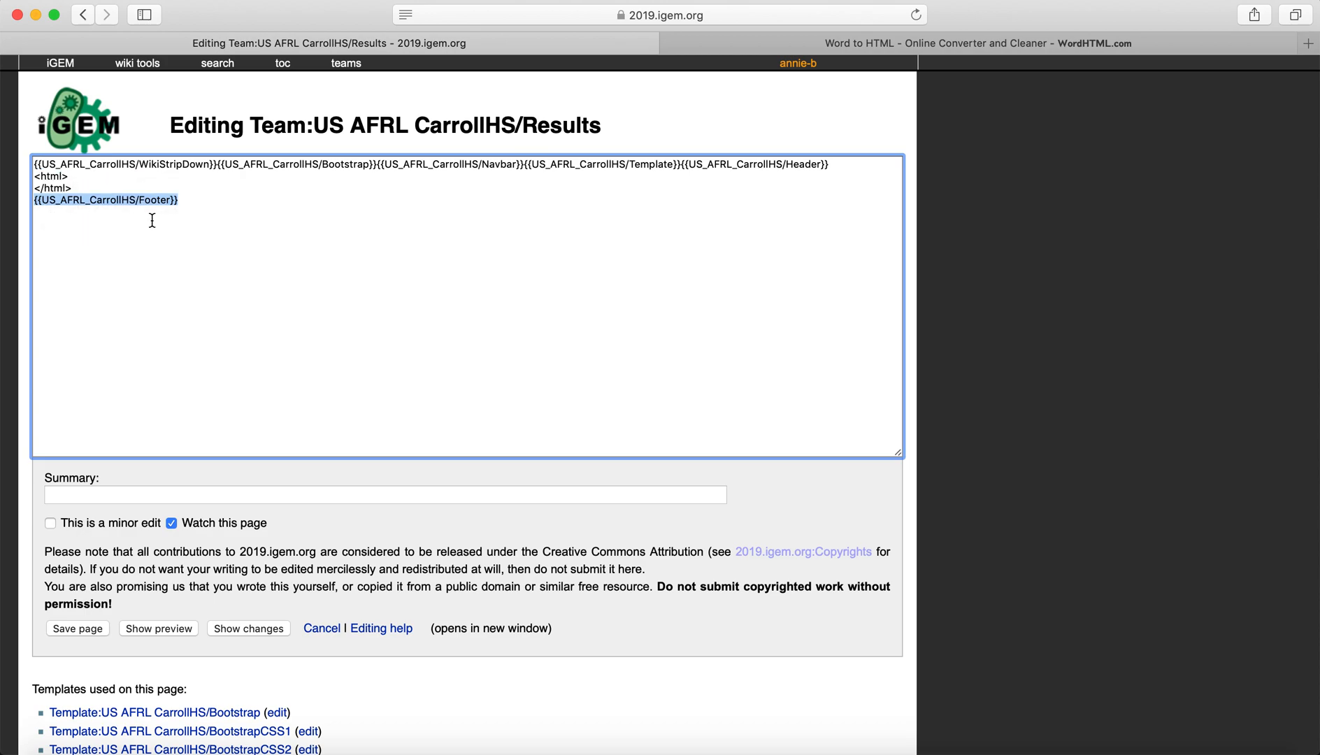
pyautogui.click(93, 632)
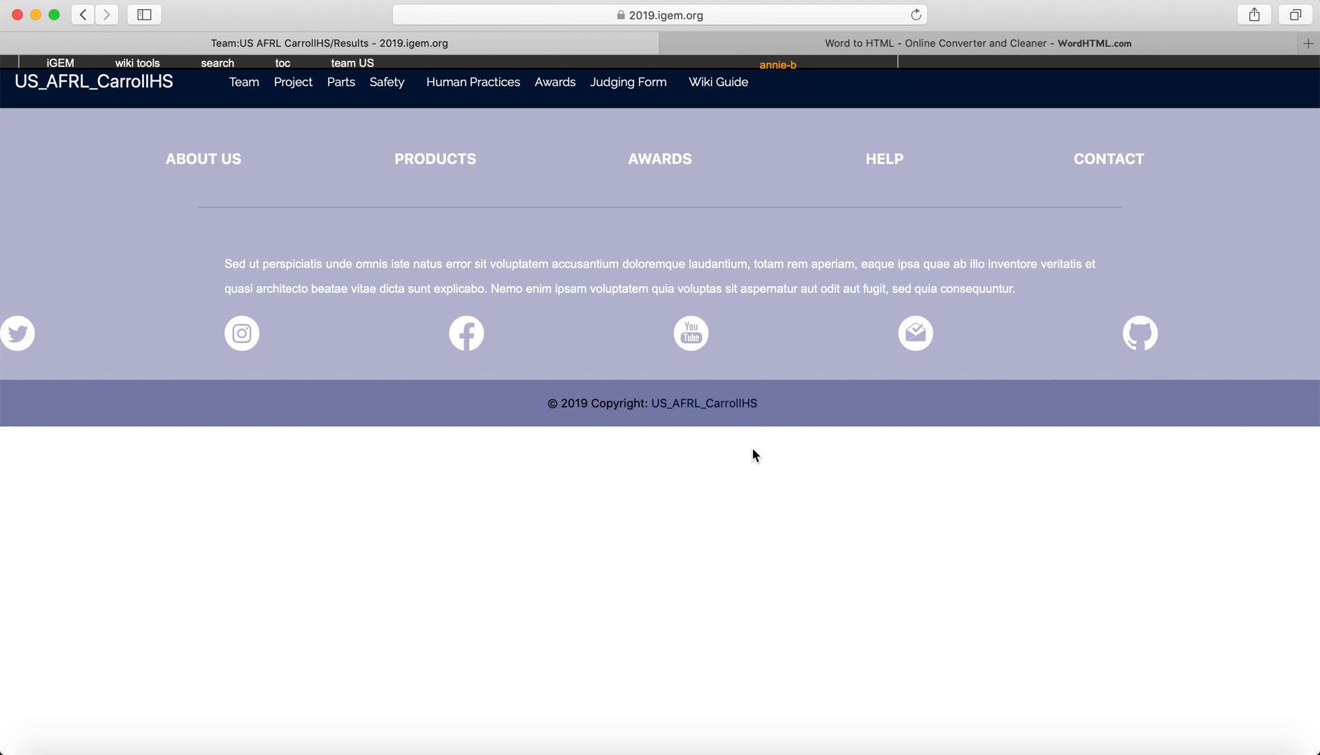
pyautogui.scroll(2, 751, 453)
pyautogui.scroll(-1, 183, 226)
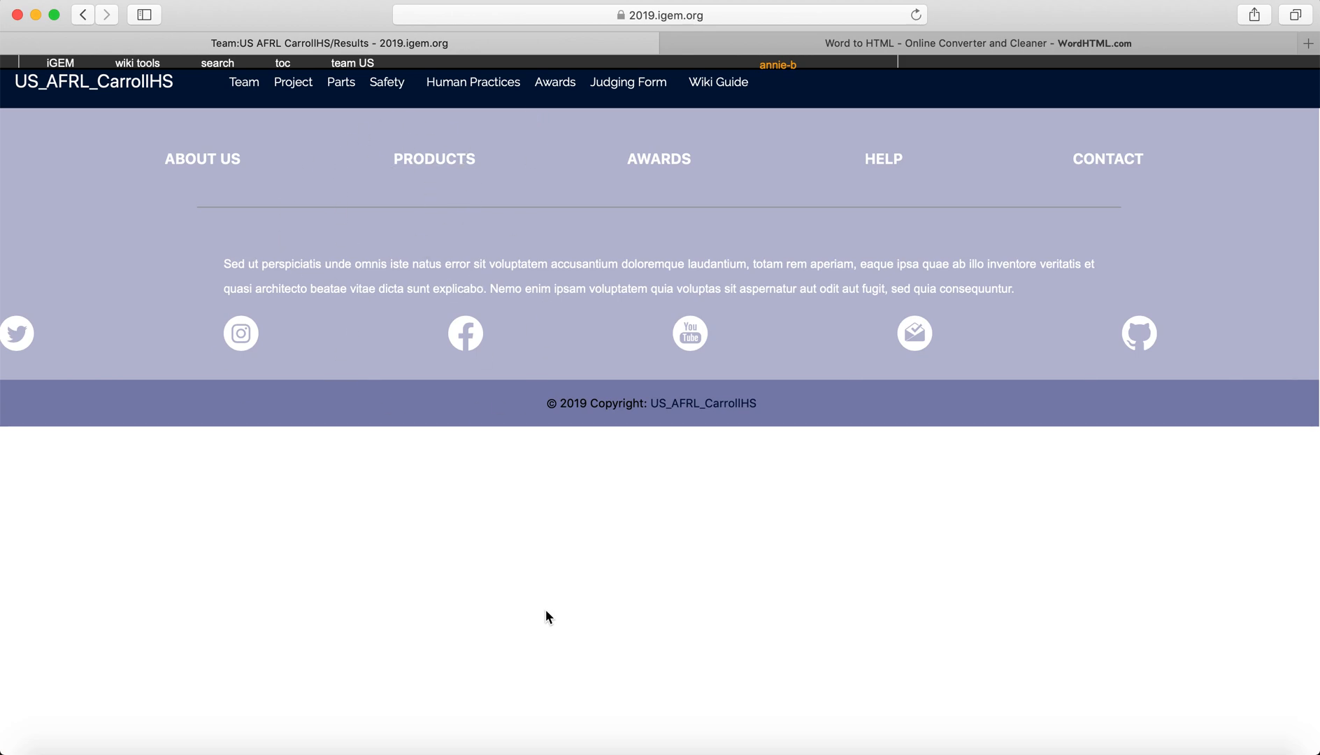
pyautogui.scroll(-1, 663, 693)
# Switch to the WordHTML converter and review the results document from Results 1 through Conclusions
pyautogui.moveTo(140, 65)
pyautogui.click(892, 48)
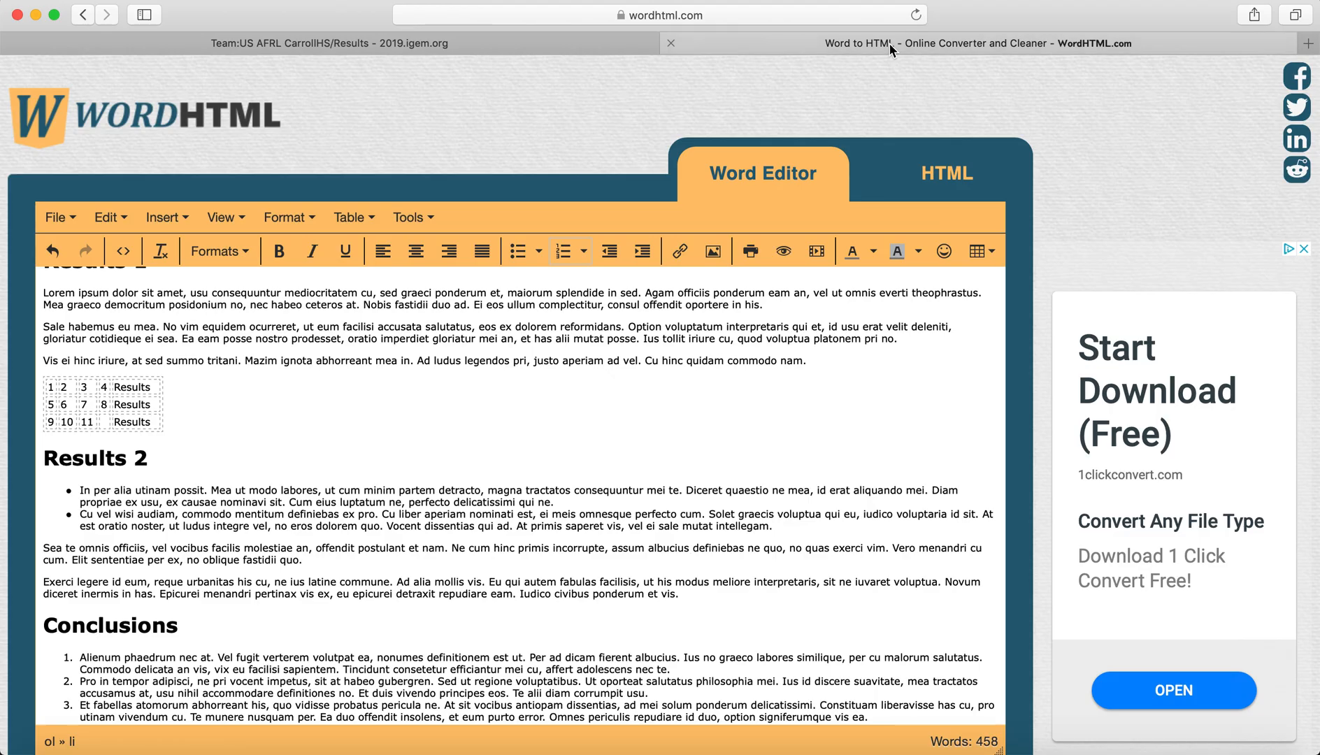
pyautogui.scroll(1, 521, 521)
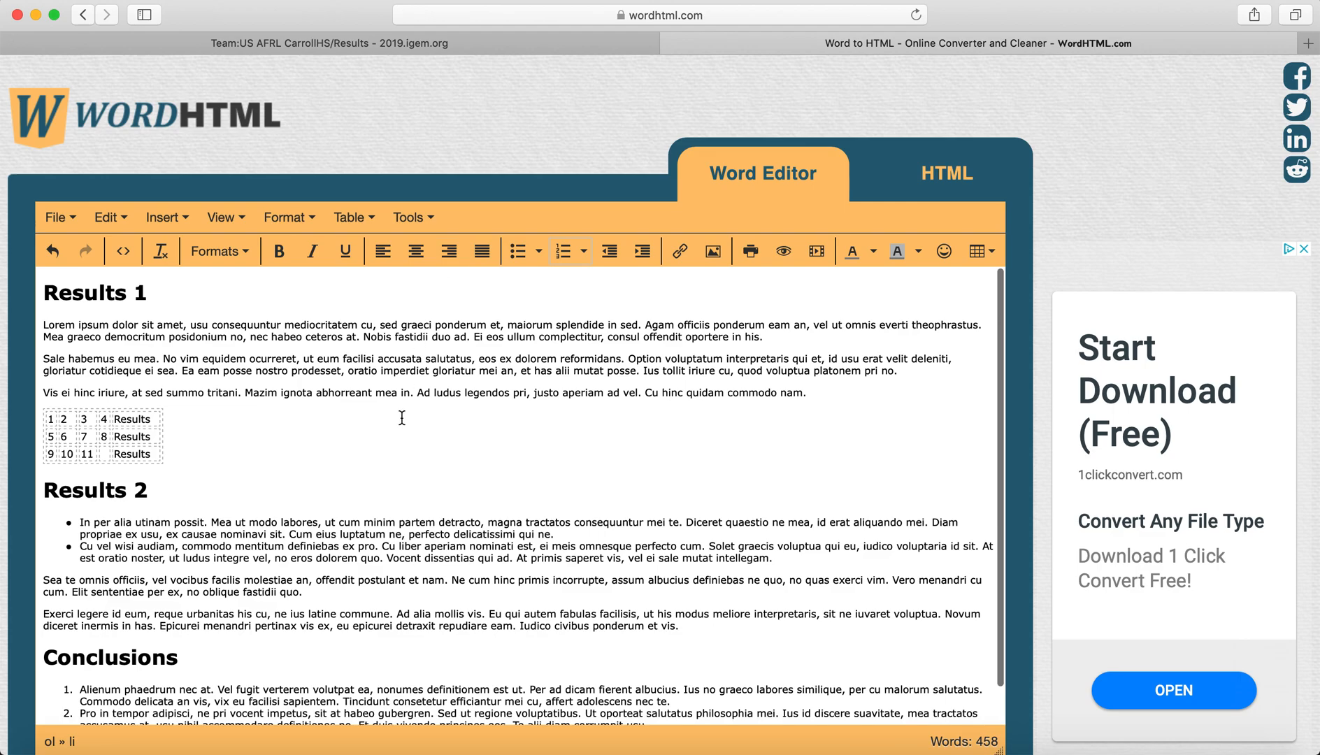
pyautogui.scroll(-1, 395, 458)
pyautogui.scroll(1, 395, 460)
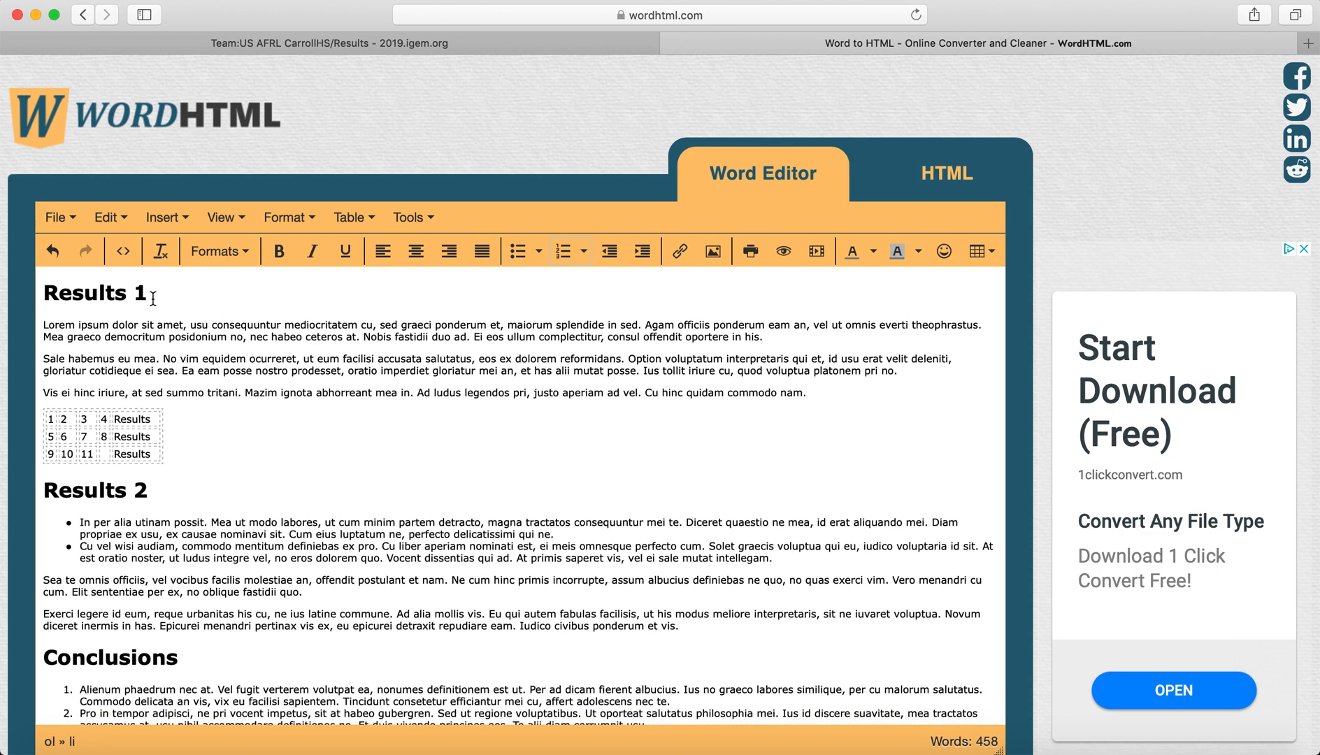
pyautogui.scroll(-4, 250, 554)
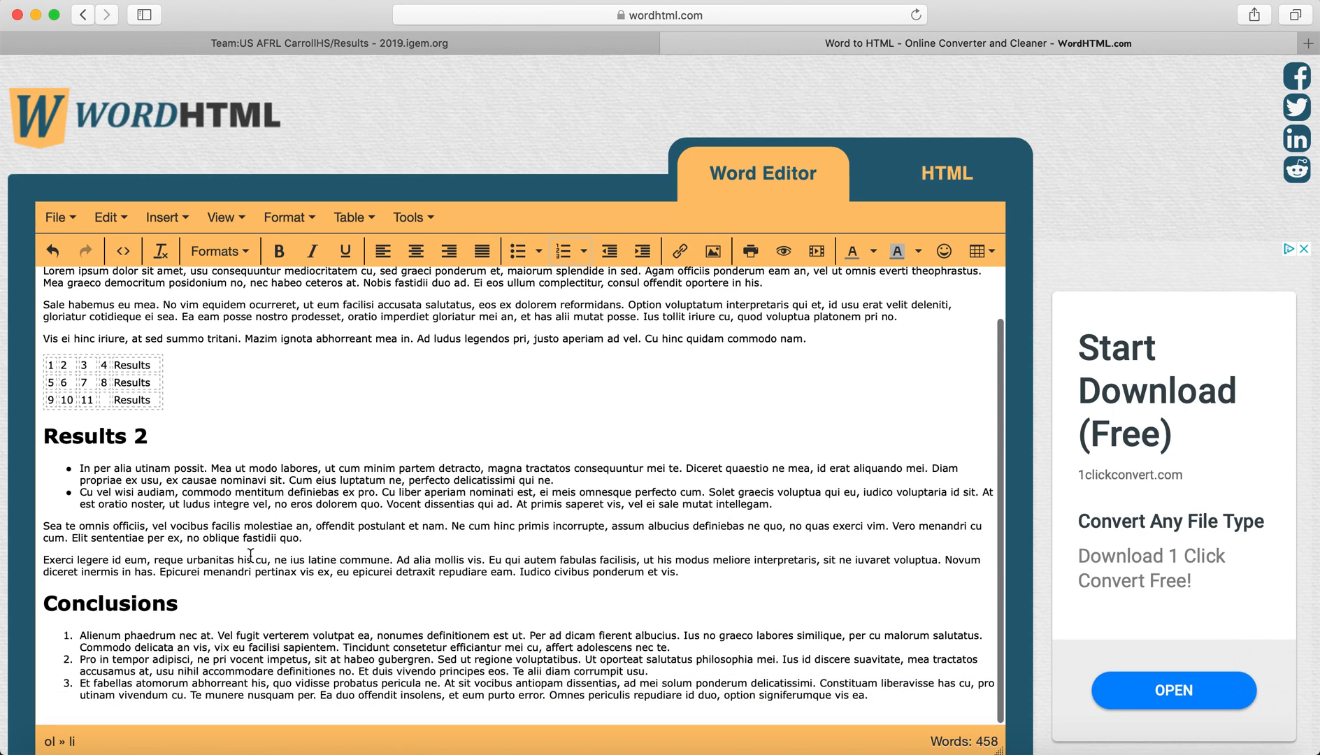
pyautogui.scroll(5, 251, 555)
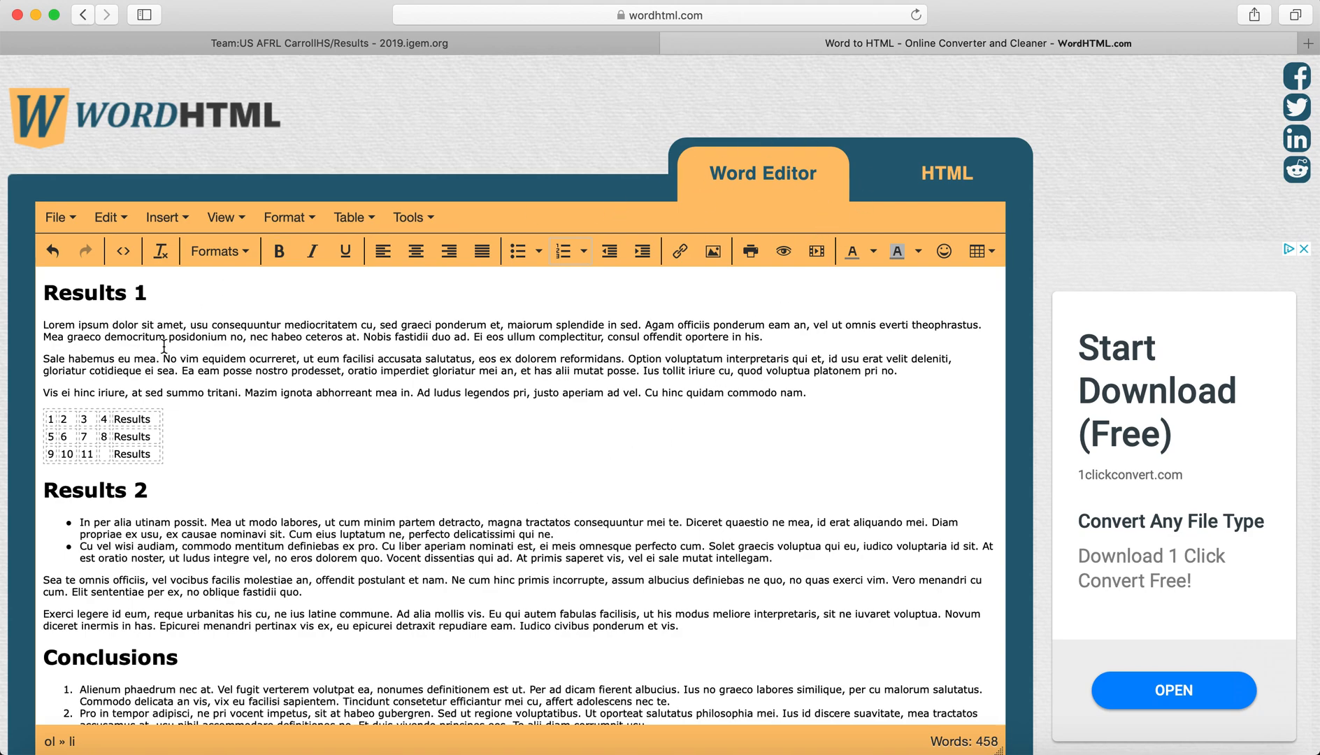
# Remove the Heading 1 format from the "Results 1" title and reapply it
pyautogui.click(162, 297)
pyautogui.moveTo(171, 296); pyautogui.dragTo(41, 294)
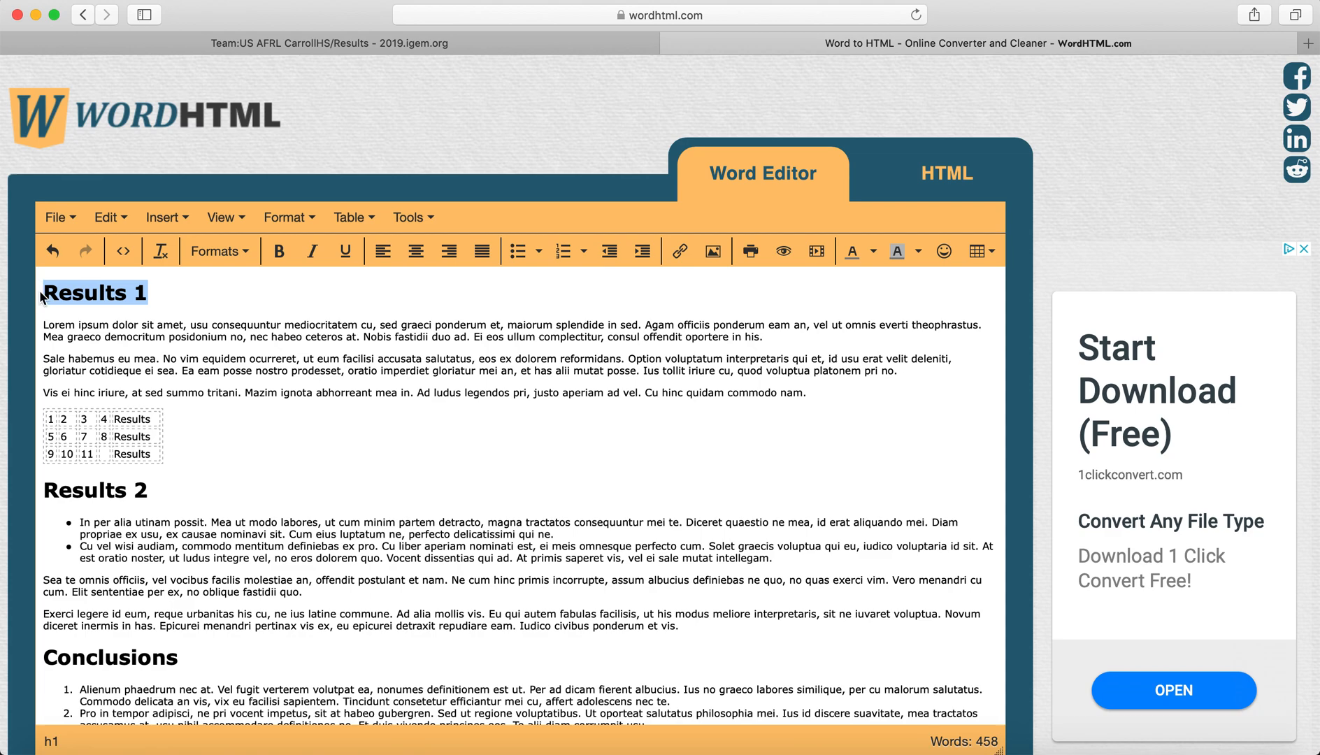
pyautogui.click(219, 252)
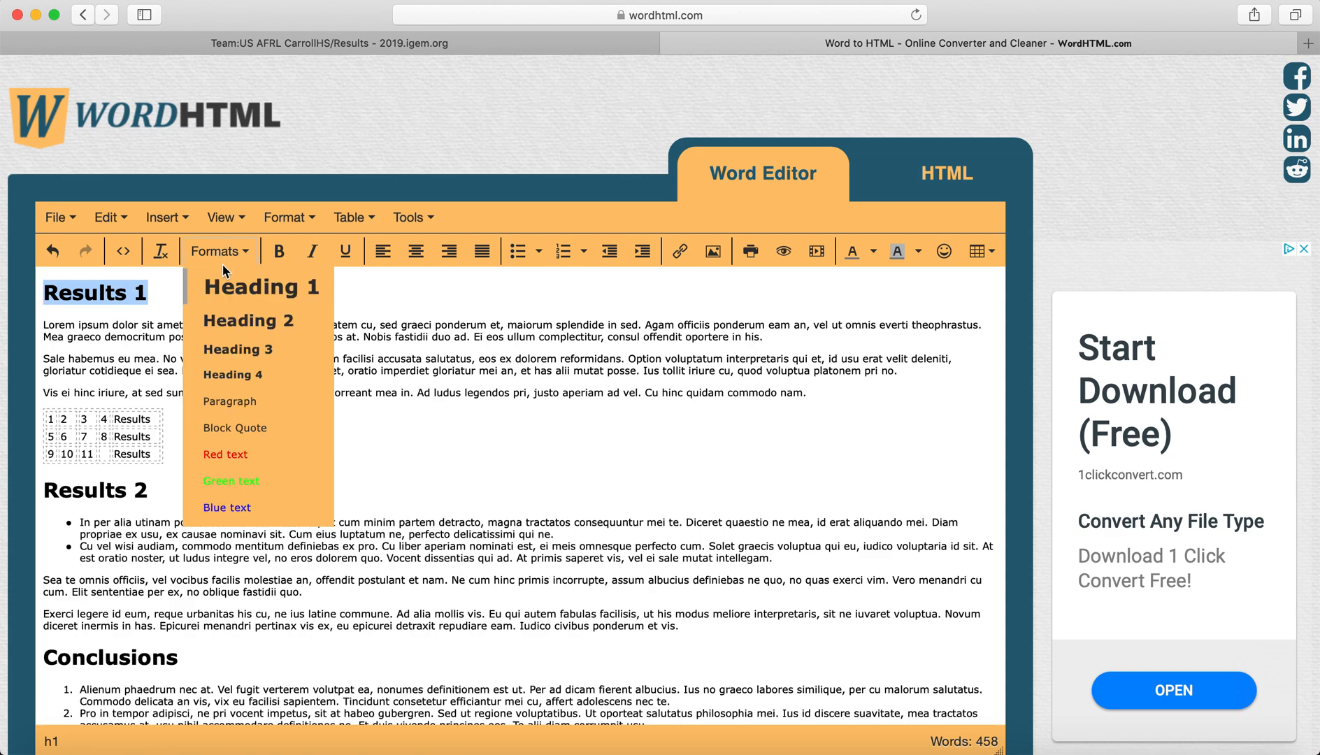
pyautogui.click(308, 283)
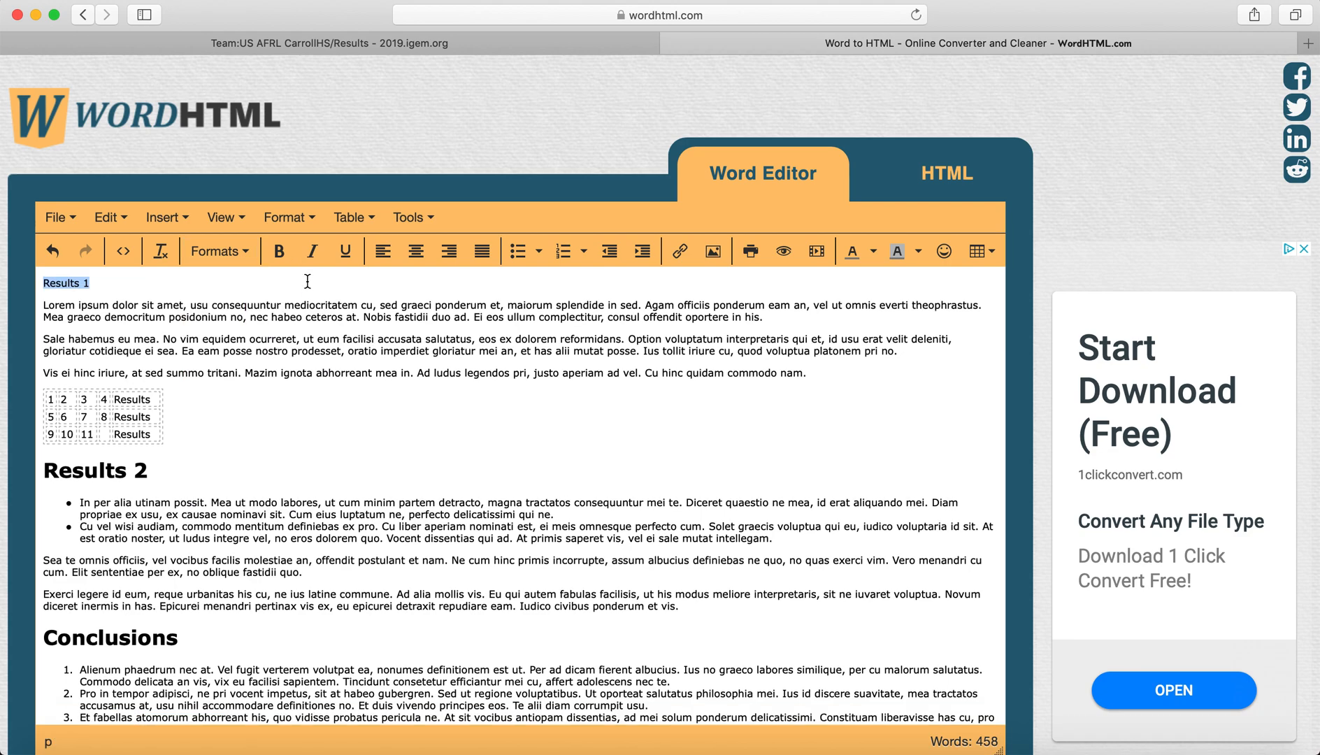
pyautogui.click(229, 261)
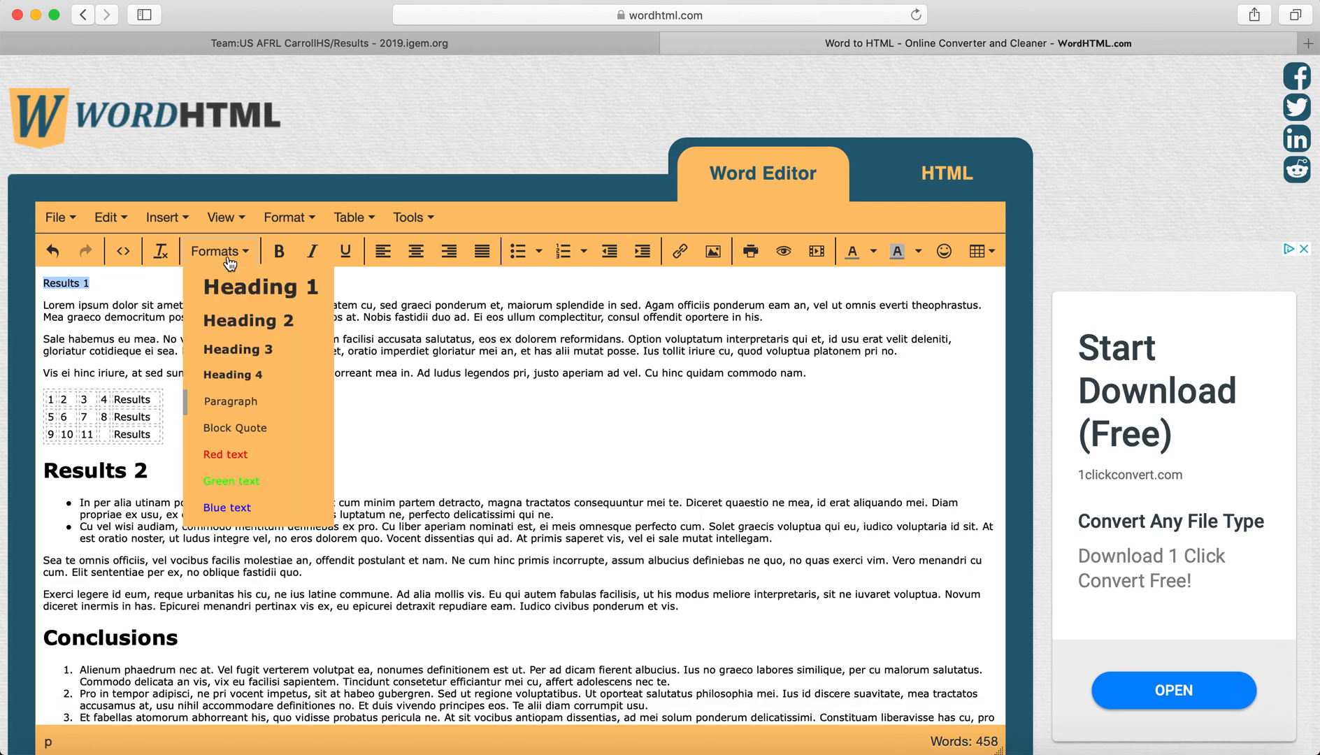
pyautogui.click(254, 296)
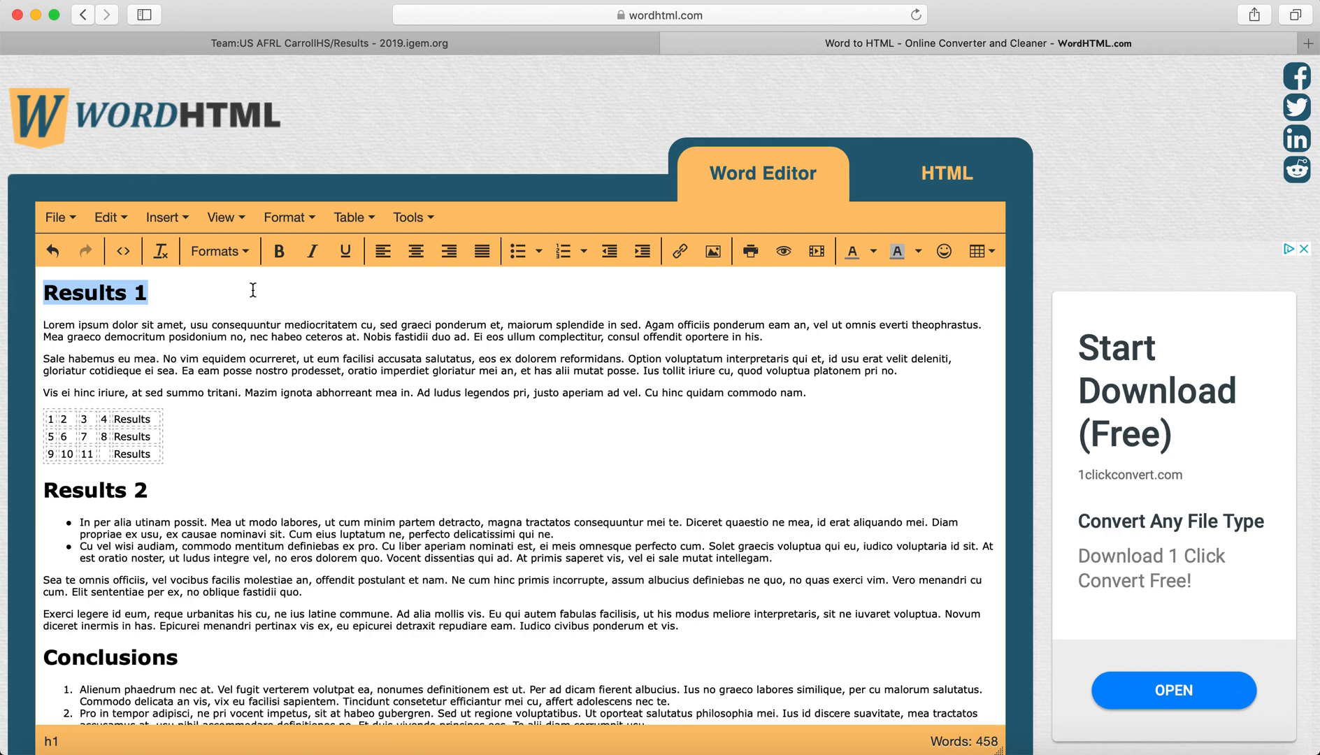
pyautogui.click(253, 289)
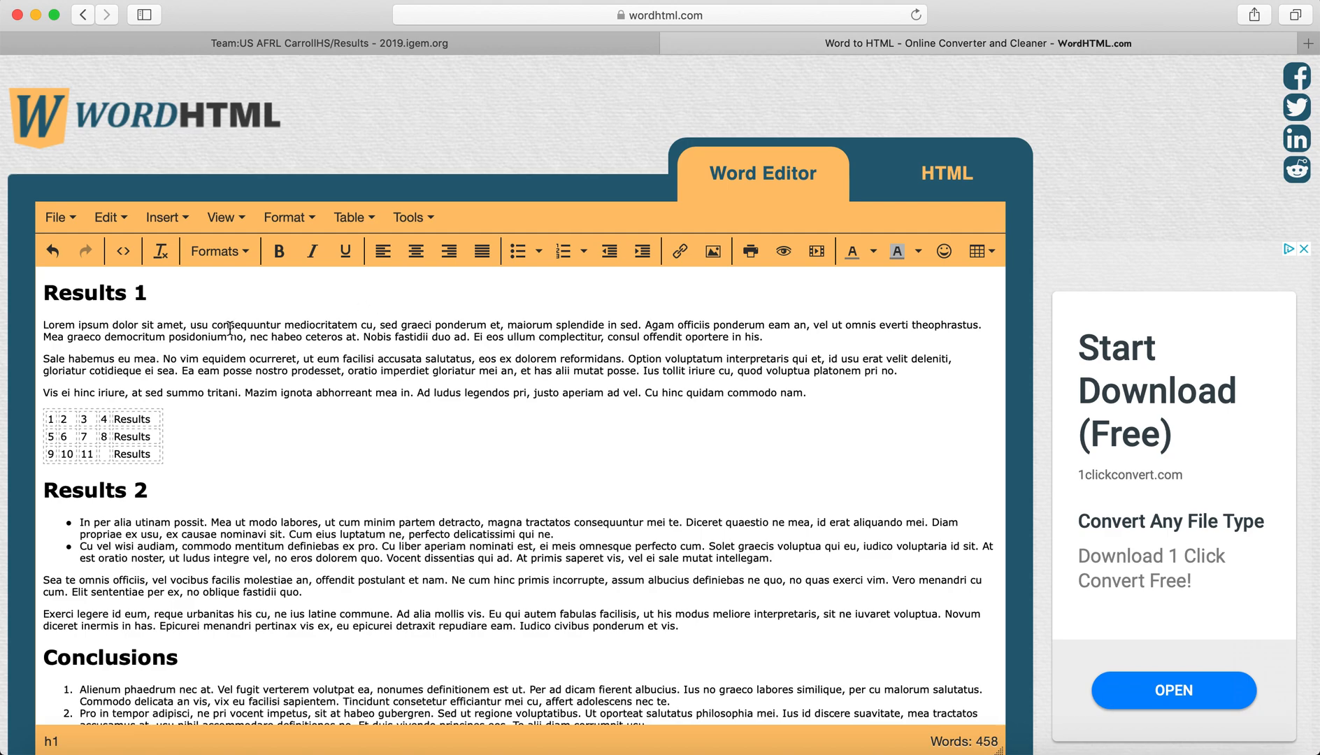
# Insert "E. coli" after "amet," in the first paragraph under Results 1
pyautogui.click(190, 325)
pyautogui.write('E. ')
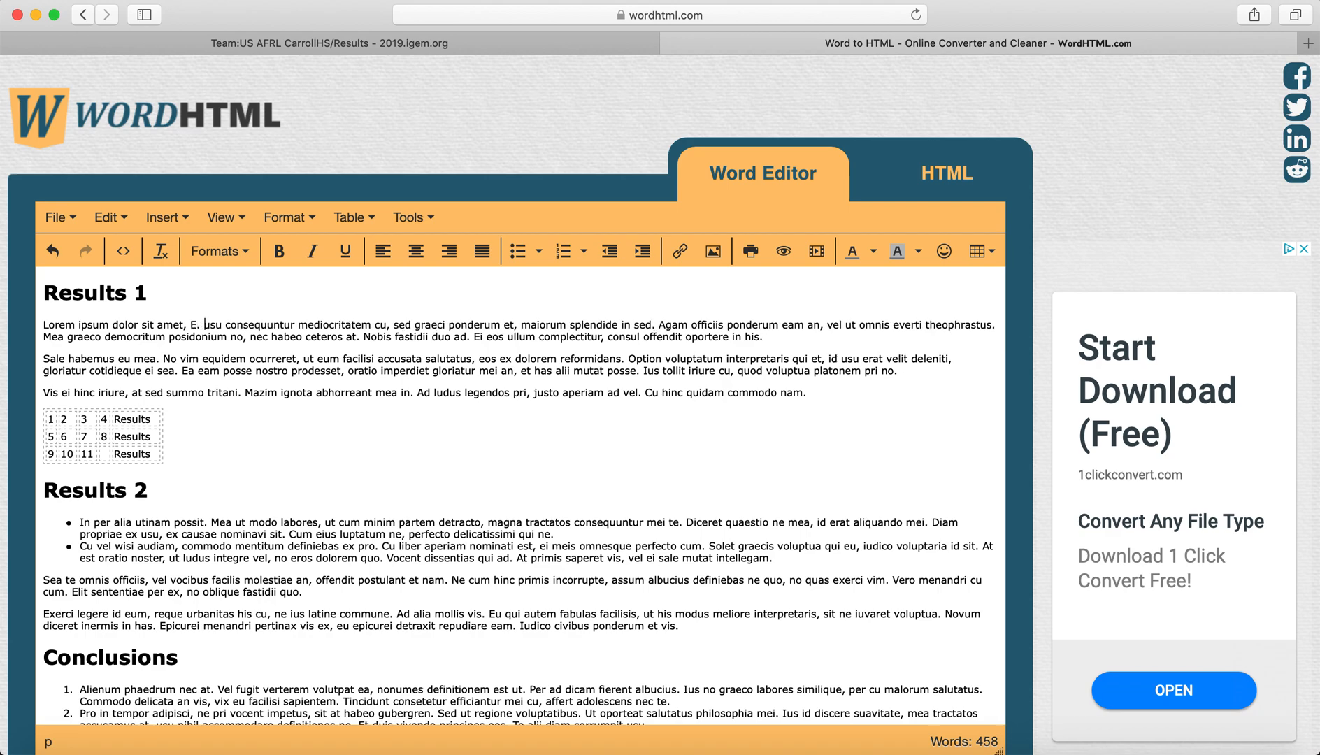
pyautogui.write('coli')
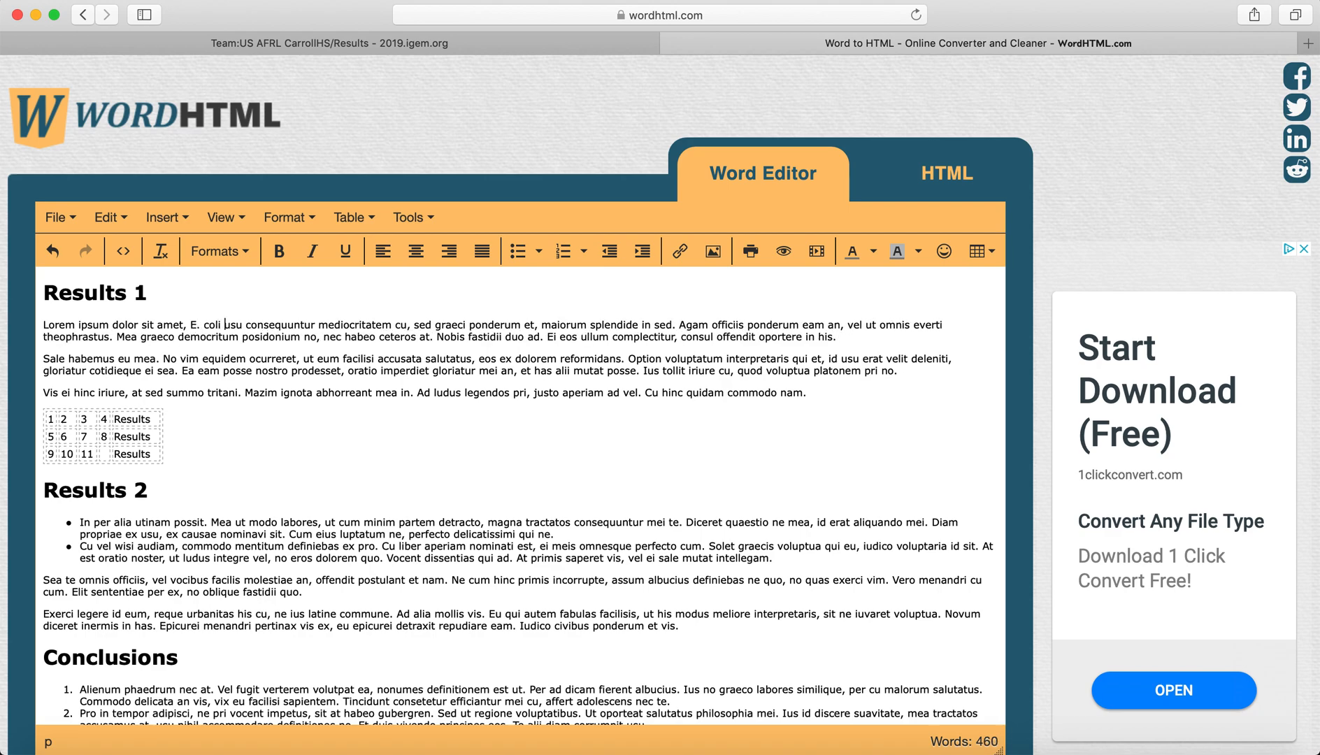
# Italicize "E. coli" in the first paragraph under Results 1
pyautogui.hotkey('shift', 'Left')
pyautogui.hotkey('shift', 'Left')
pyautogui.hotkey('shift', 'Left')
pyautogui.hotkey('shift', 'Left')
pyautogui.hotkey('shift', 'Left')
pyautogui.click(312, 251)
pyautogui.click(214, 350)
pyautogui.scroll(-2, 247, 361)
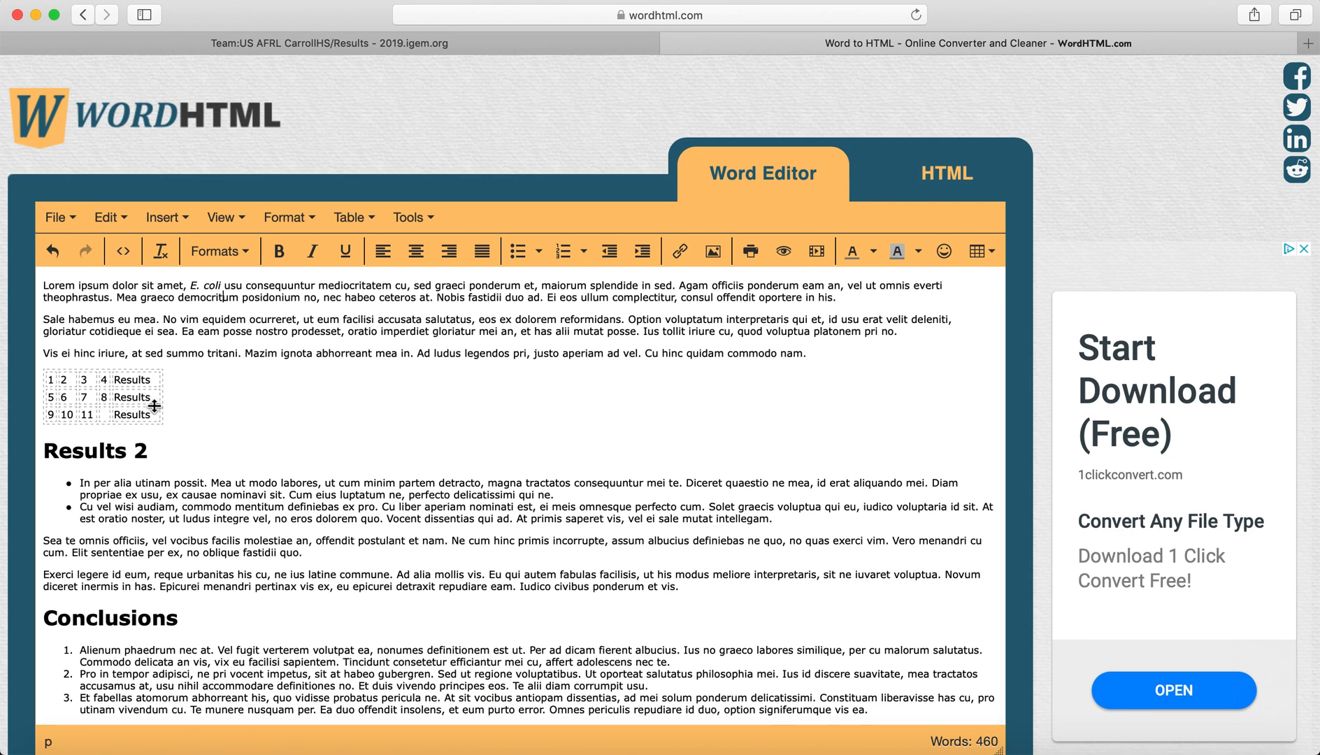
pyautogui.click(978, 254)
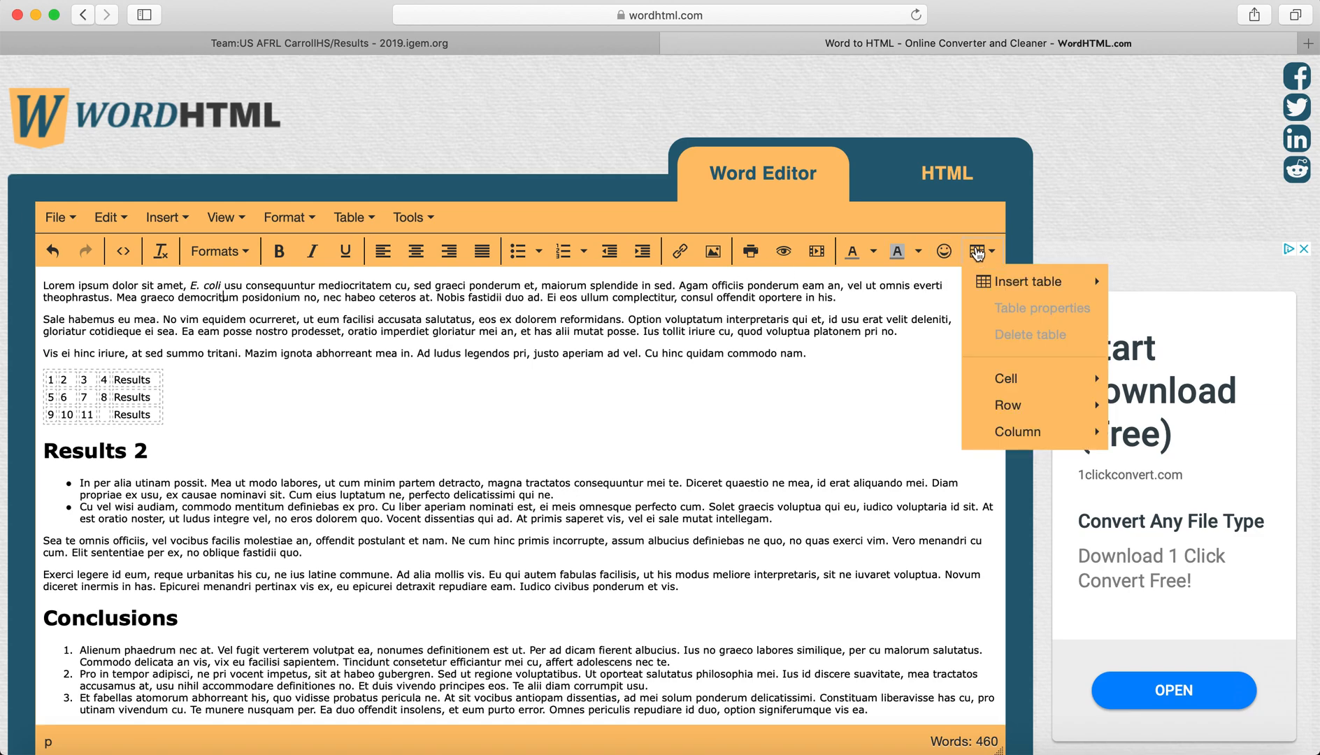
pyautogui.moveTo(997, 283)
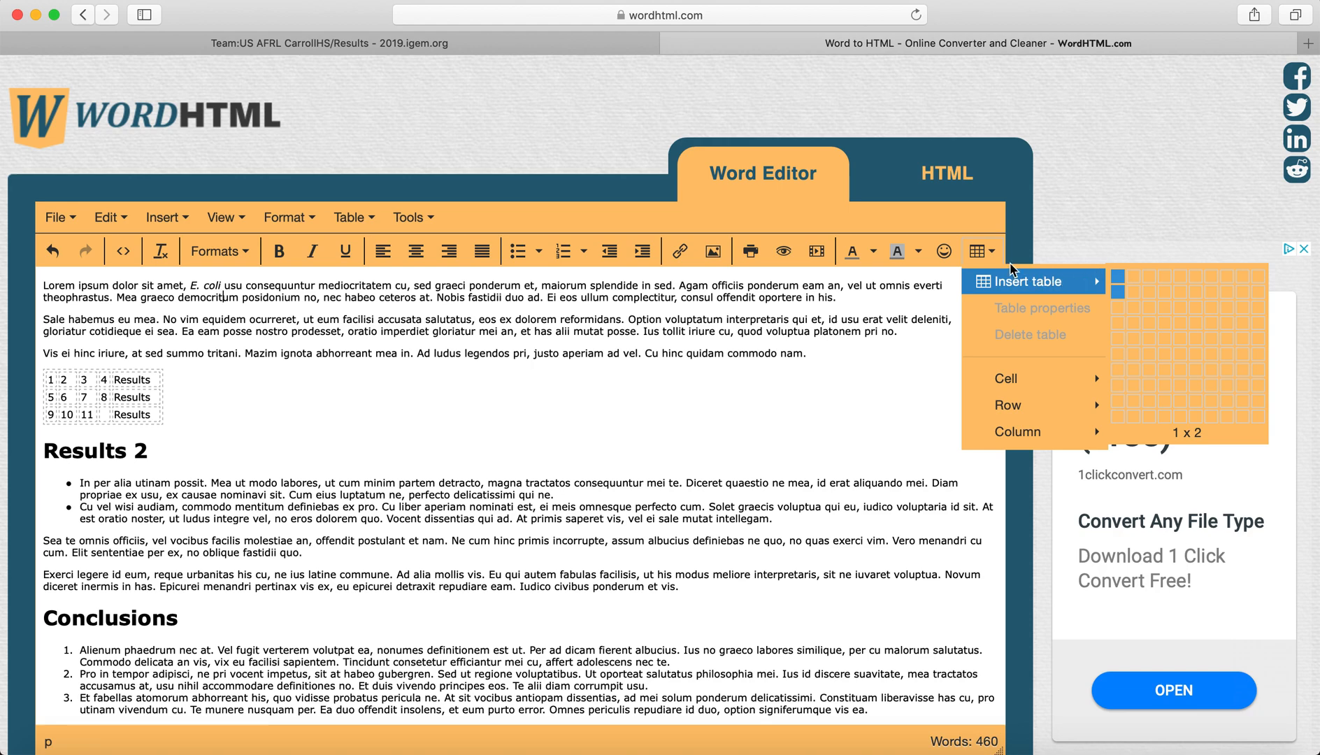
pyautogui.click(986, 253)
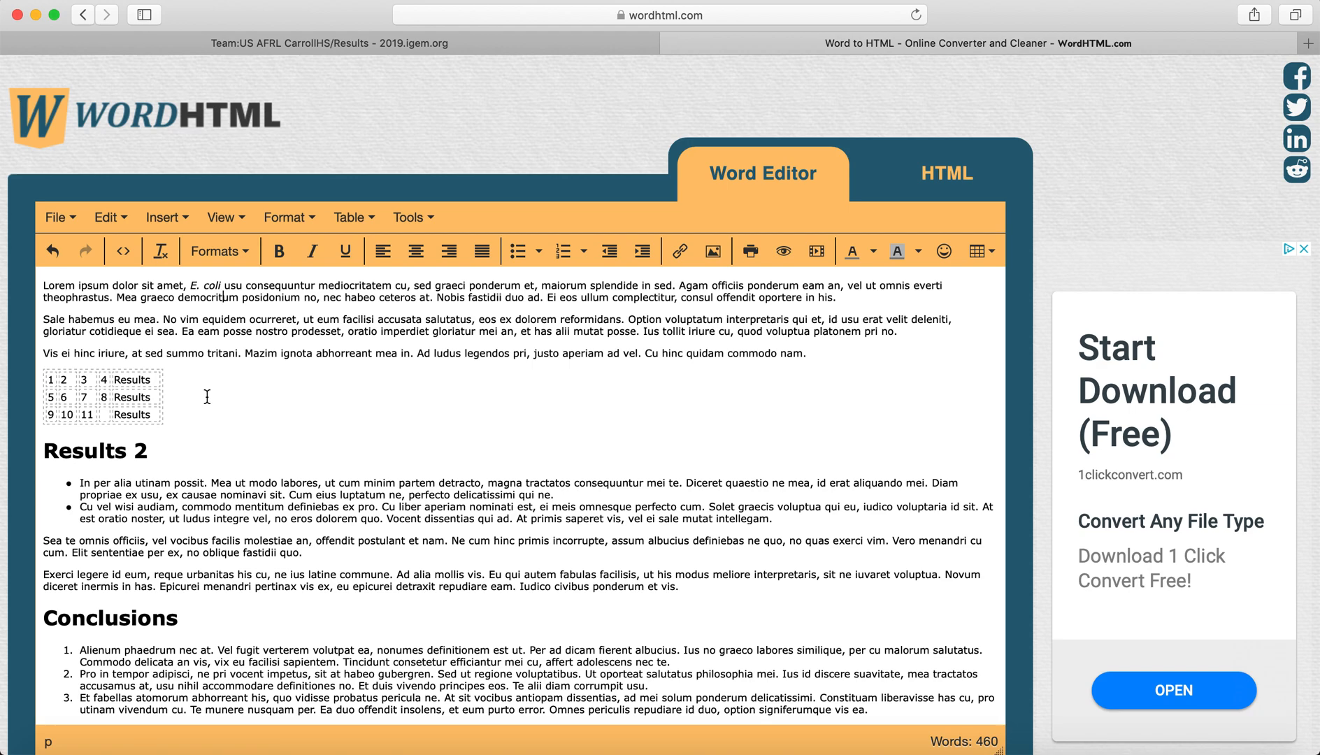
# Examine the bulleted list under Results 2 and the numbered list under Conclusions in the document
pyautogui.scroll(-3, 207, 397)
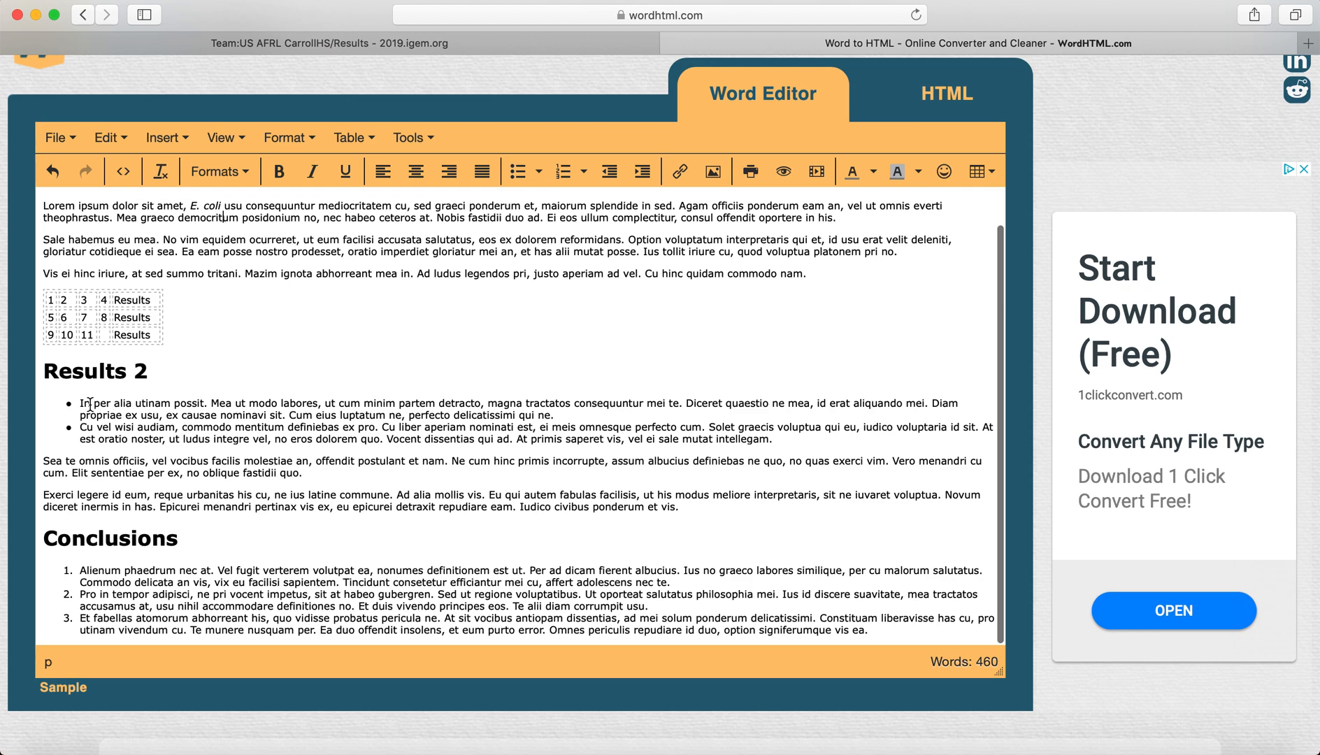
pyautogui.moveTo(80, 403); pyautogui.dragTo(143, 439)
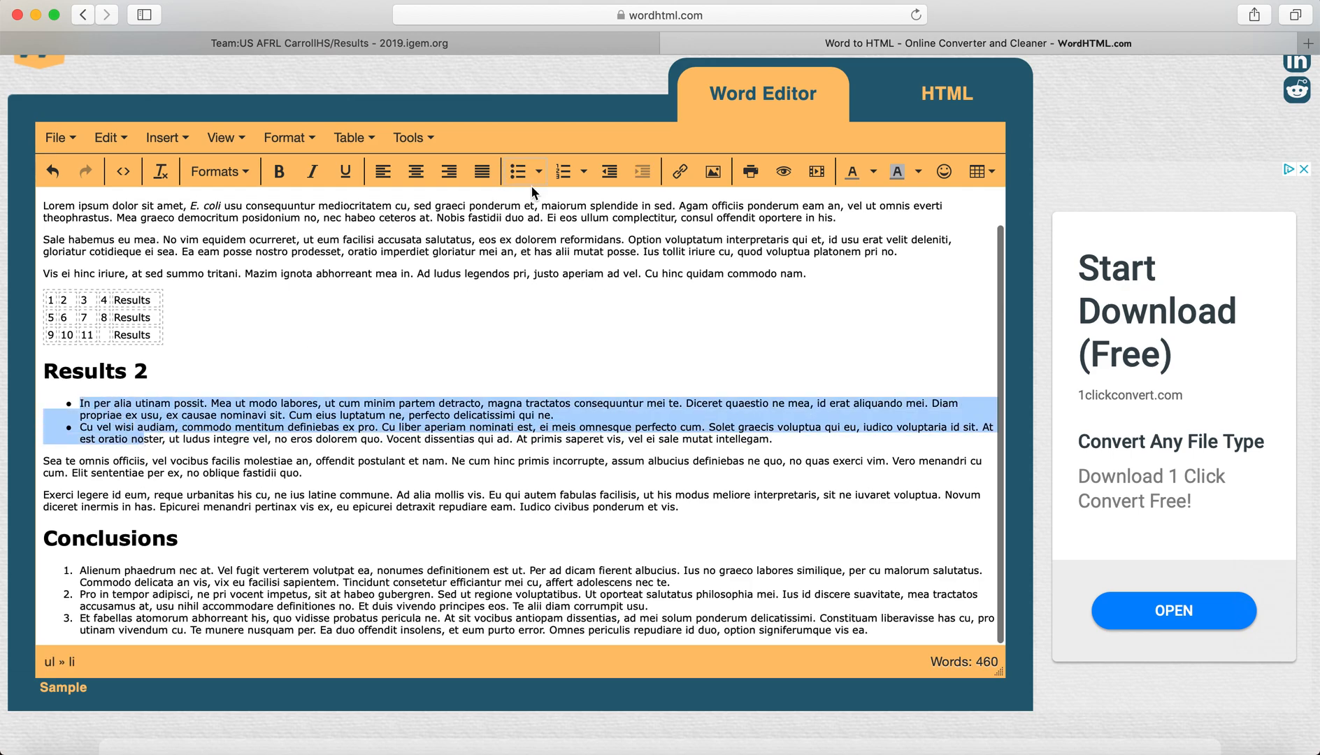
pyautogui.moveTo(80, 571); pyautogui.dragTo(194, 639)
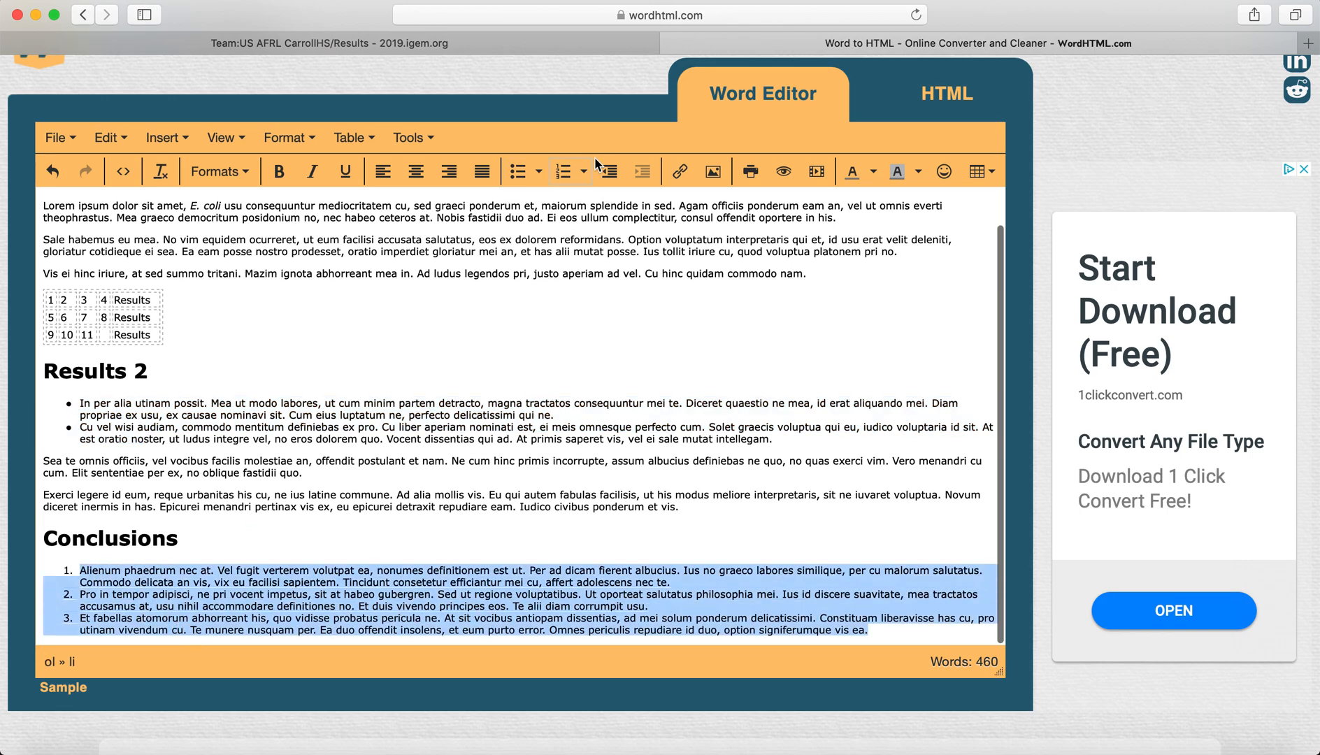
pyautogui.click(527, 386)
pyautogui.scroll(1, 528, 383)
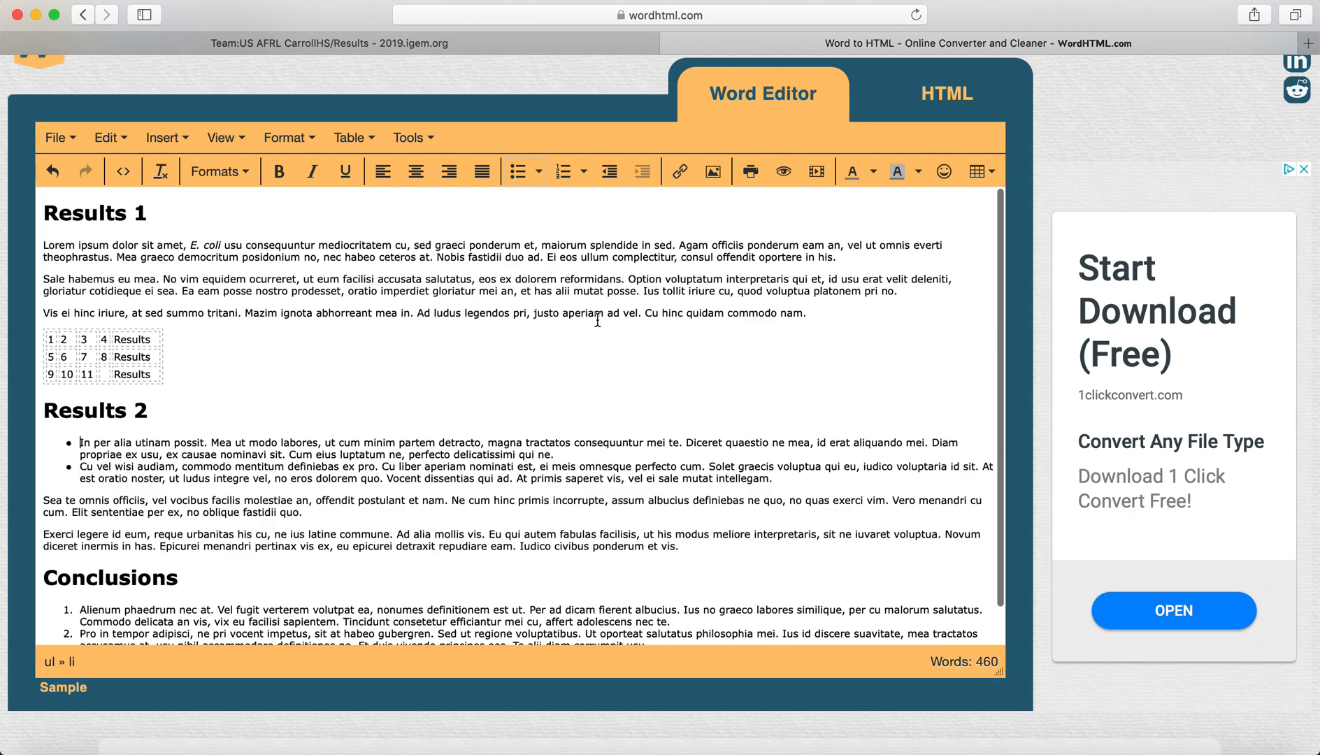
# Show the results document as HTML code and clean the code
pyautogui.click(952, 109)
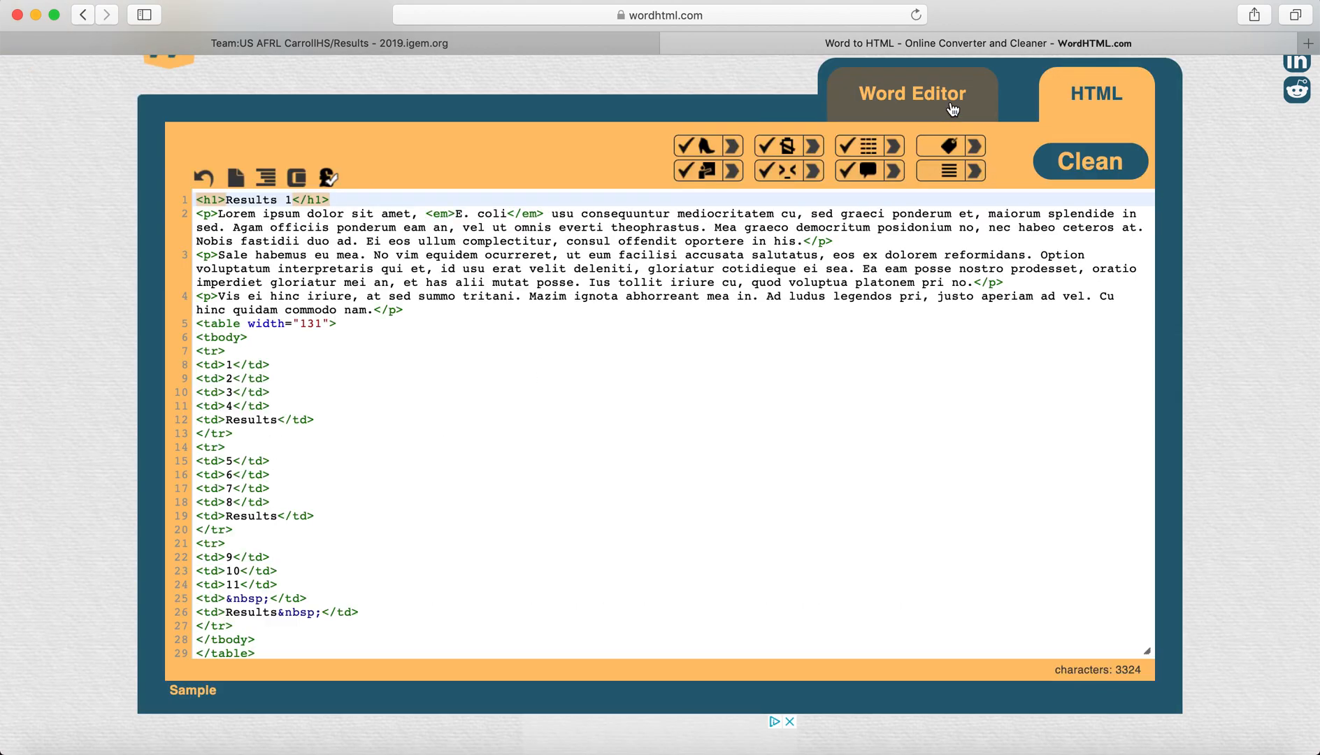
pyautogui.scroll(1, 884, 334)
pyautogui.click(1112, 228)
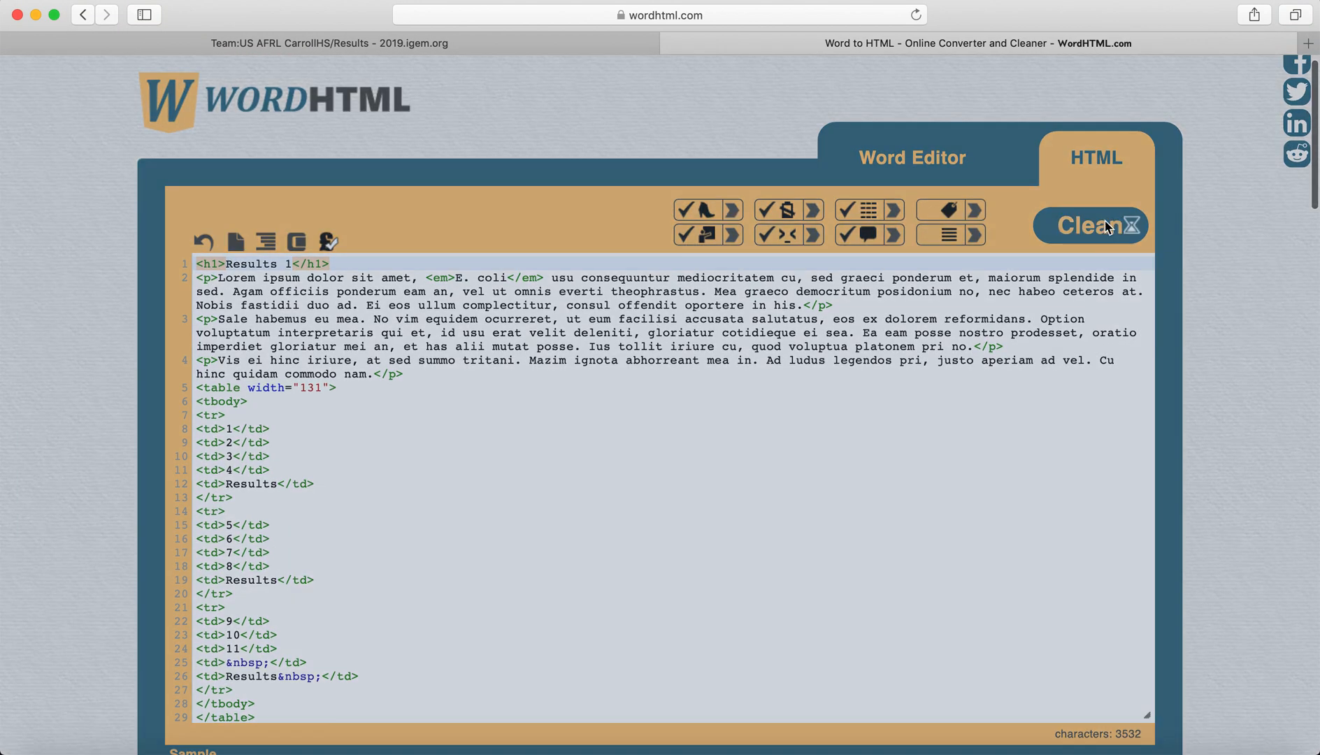
# Review the cleaned HTML code through to its last line, including the table's tags and the cells of its last row
pyautogui.scroll(-3, 759, 513)
pyautogui.scroll(-3, 759, 512)
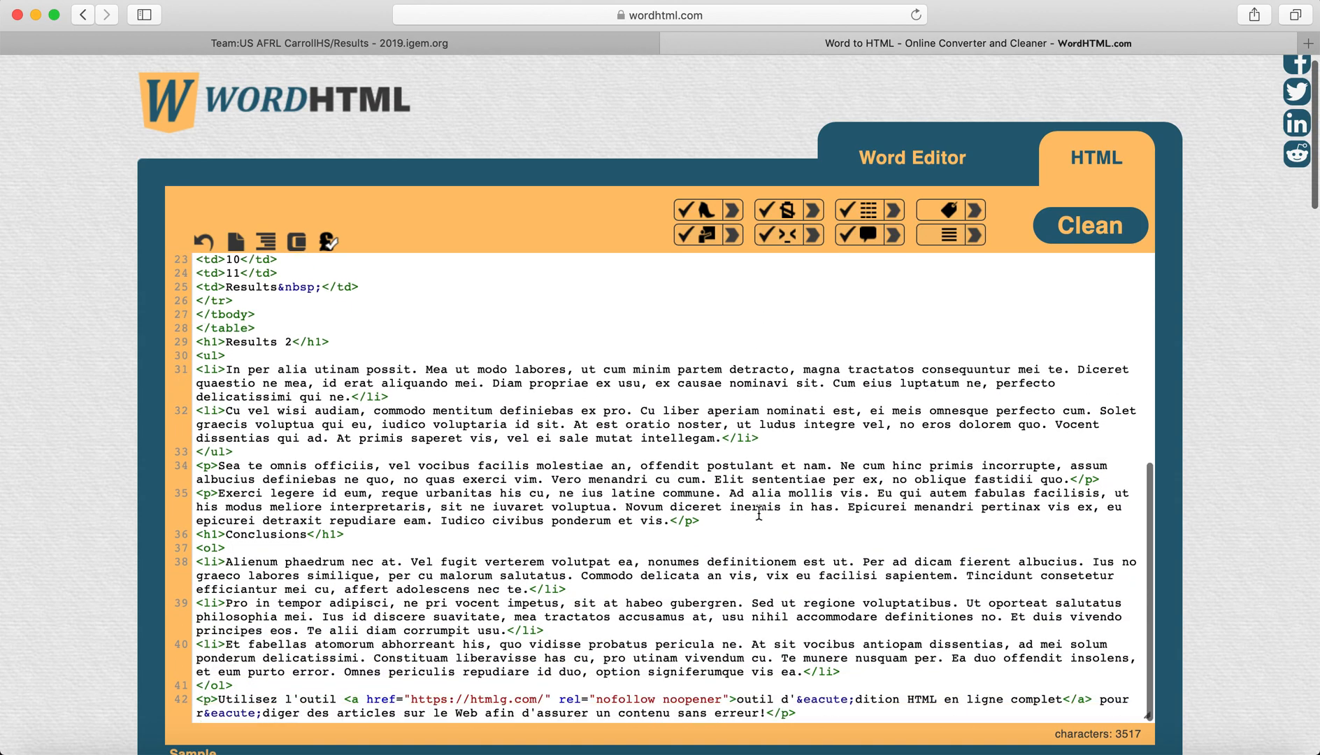
pyautogui.scroll(-2, 759, 514)
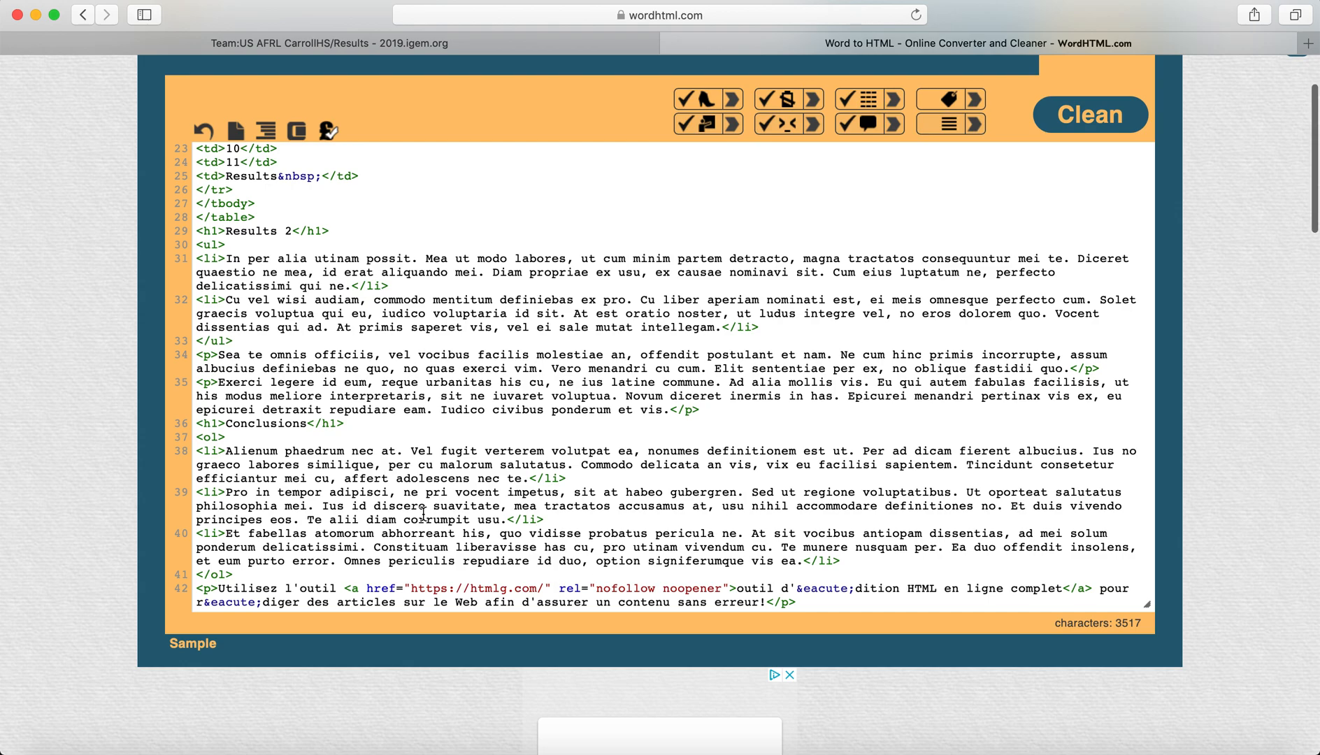
pyautogui.scroll(7, 424, 514)
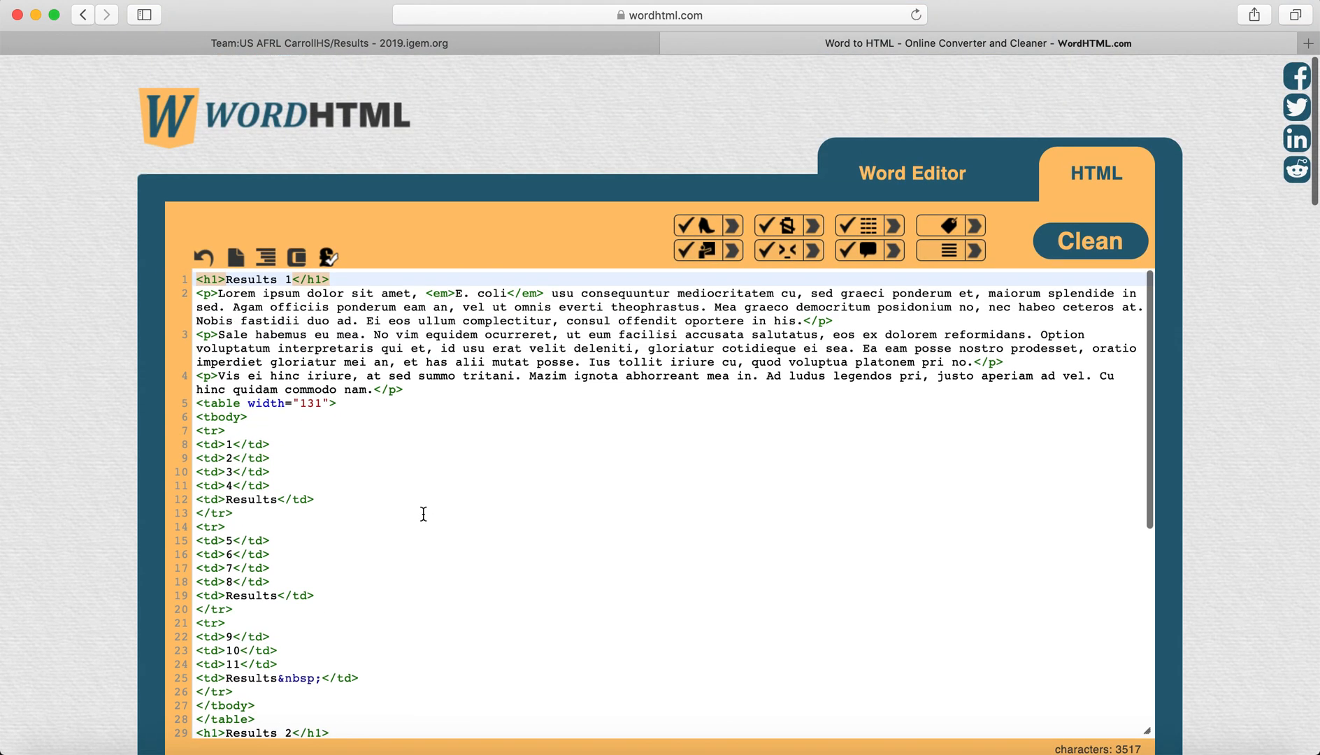
pyautogui.scroll(-5, 370, 405)
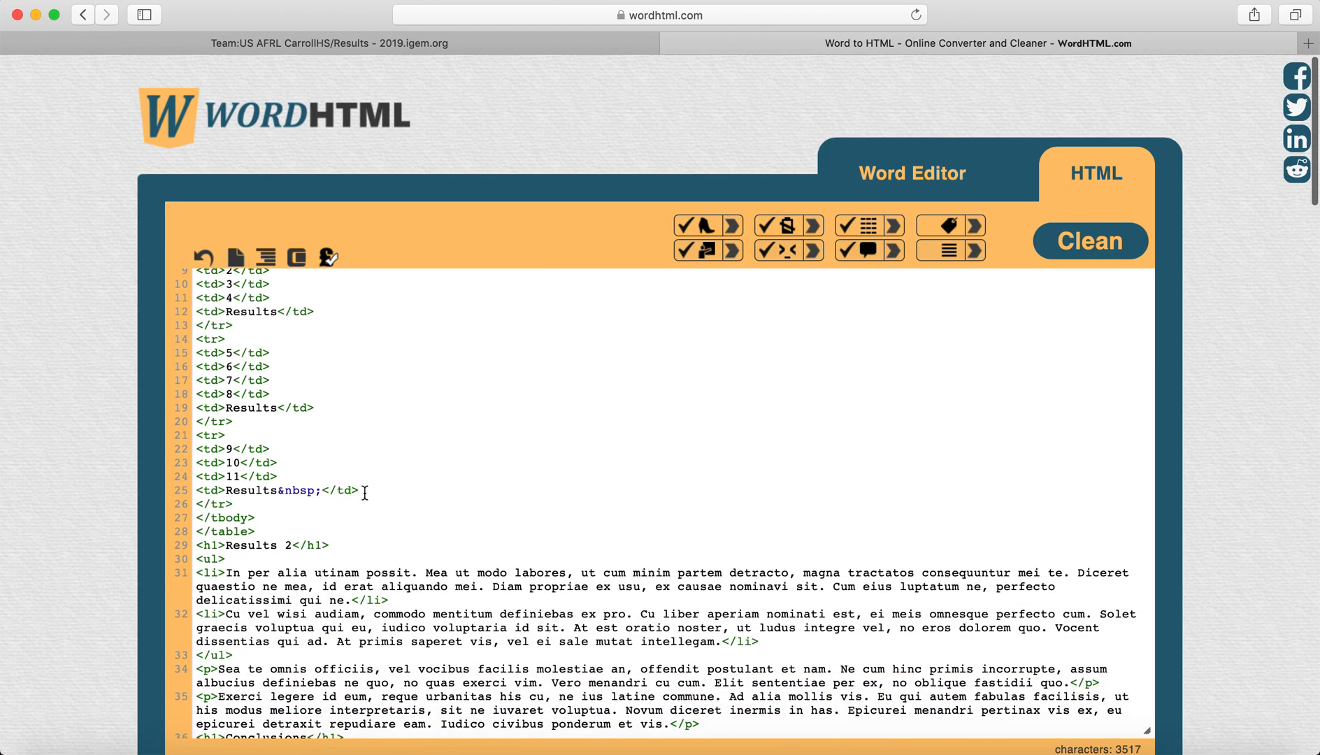
pyautogui.scroll(2, 353, 491)
pyautogui.scroll(1, 353, 491)
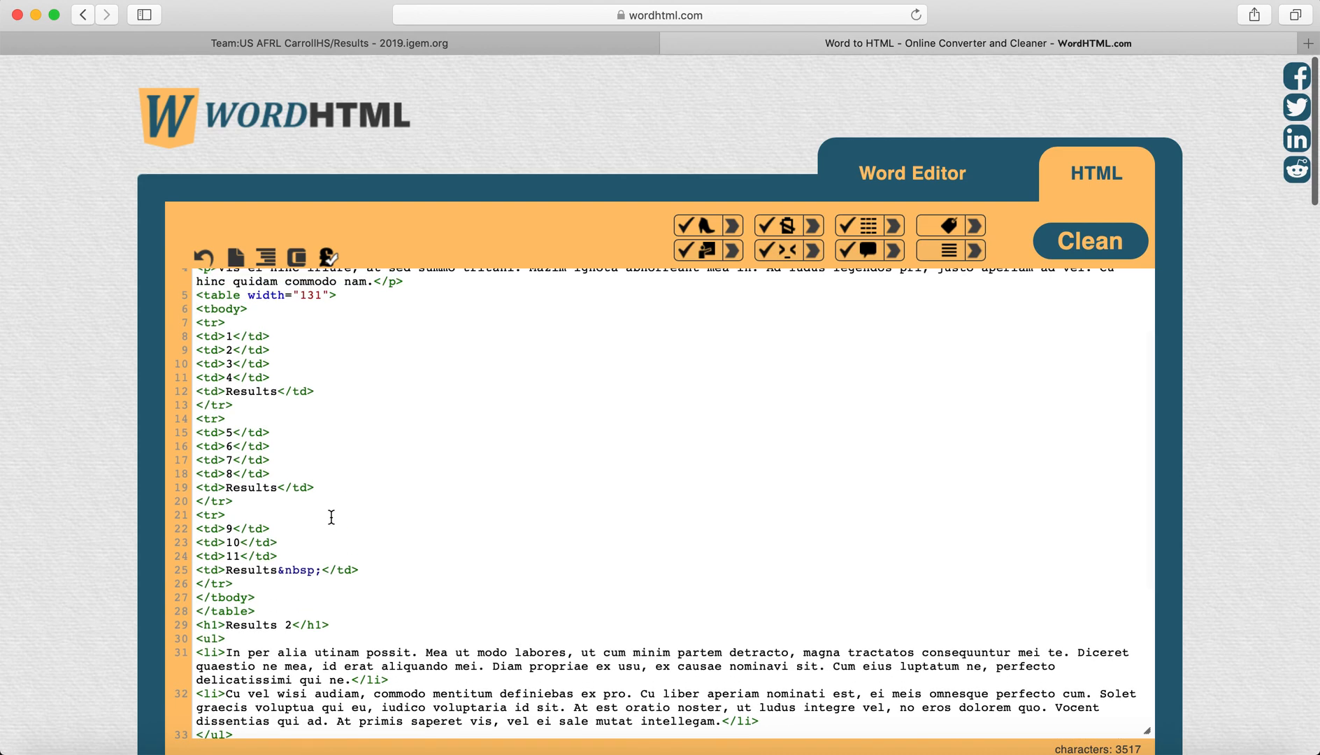
pyautogui.moveTo(198, 294); pyautogui.dragTo(341, 298)
pyautogui.click(228, 297)
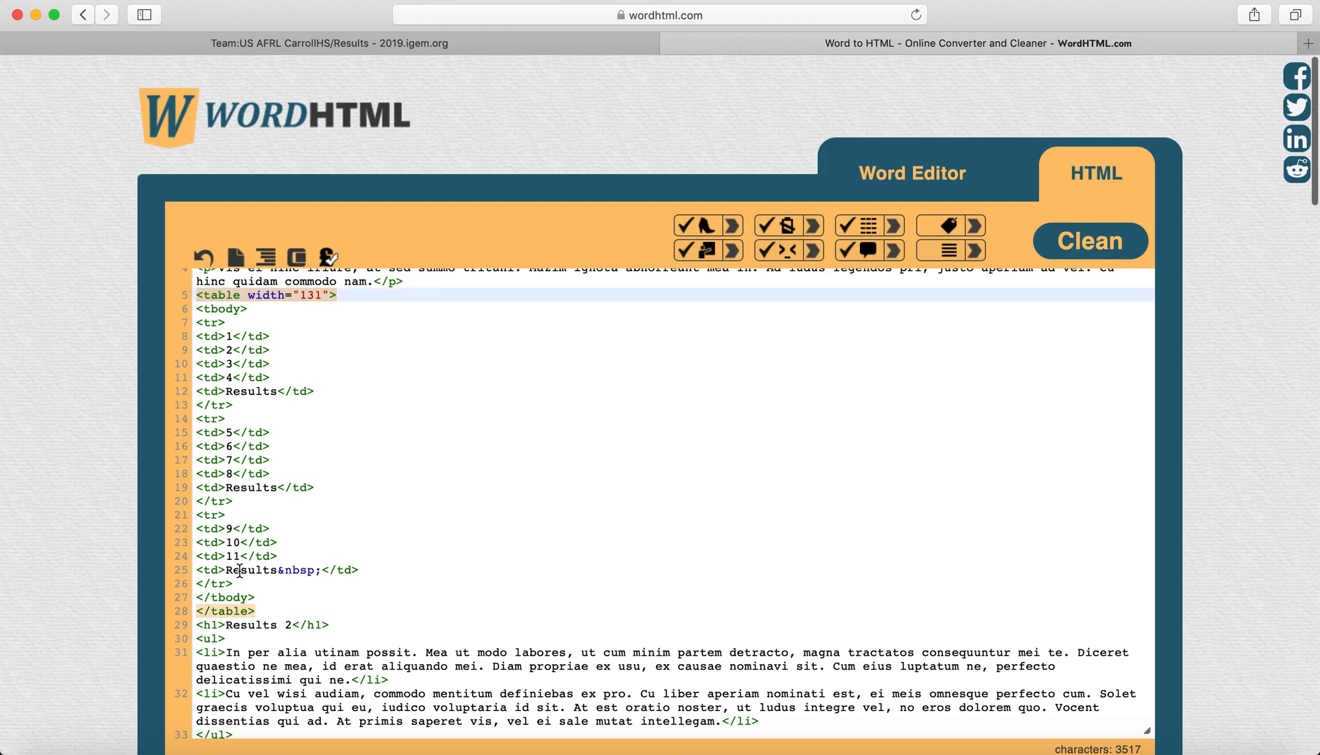
pyautogui.click(288, 572)
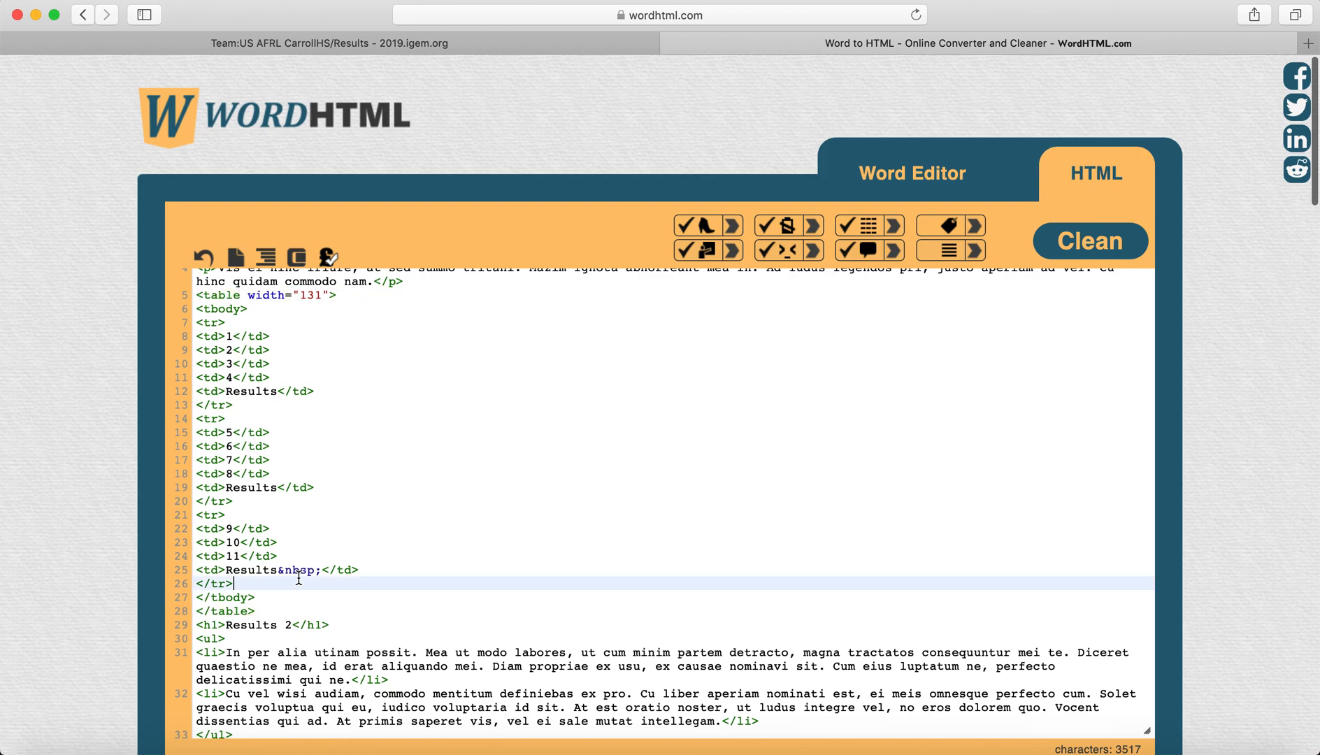
# Compare the table in the visual editor, and delete "&nbsp;" after "Results" in the last table row of the HTML code
pyautogui.click(887, 176)
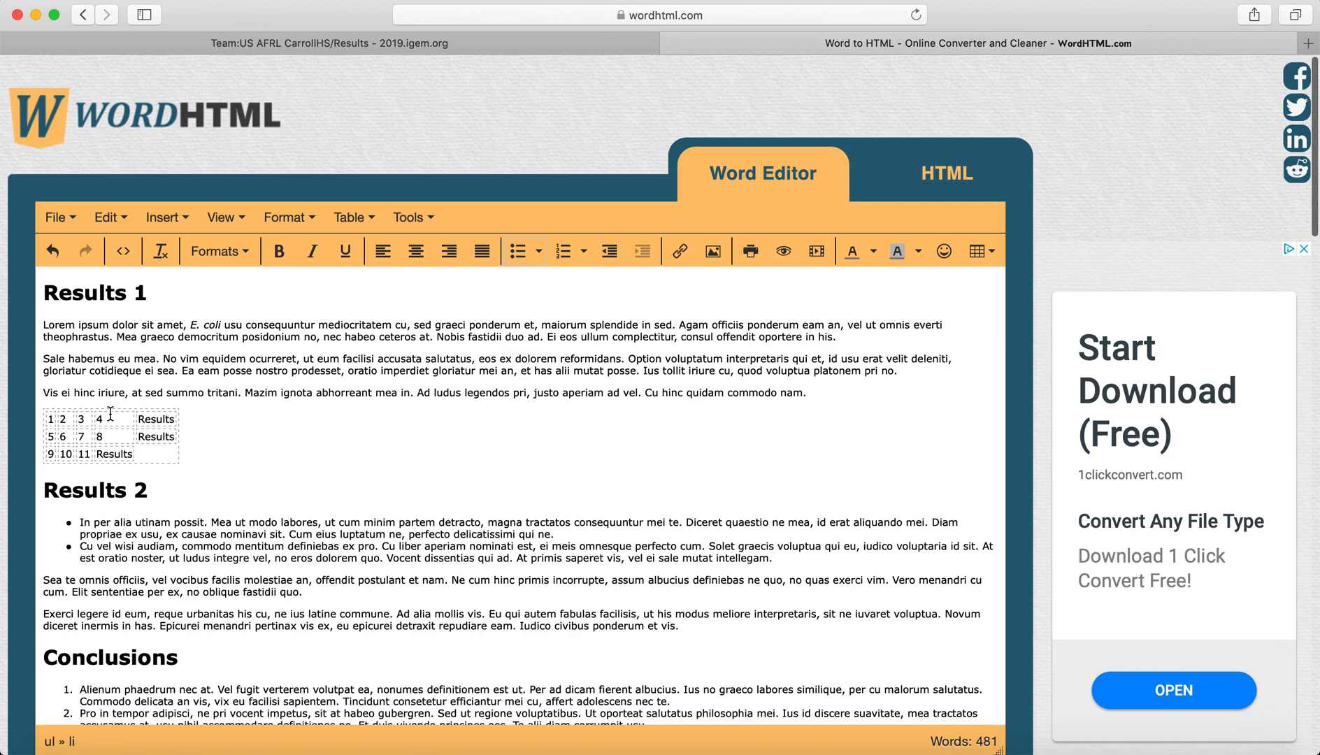
pyautogui.click(963, 163)
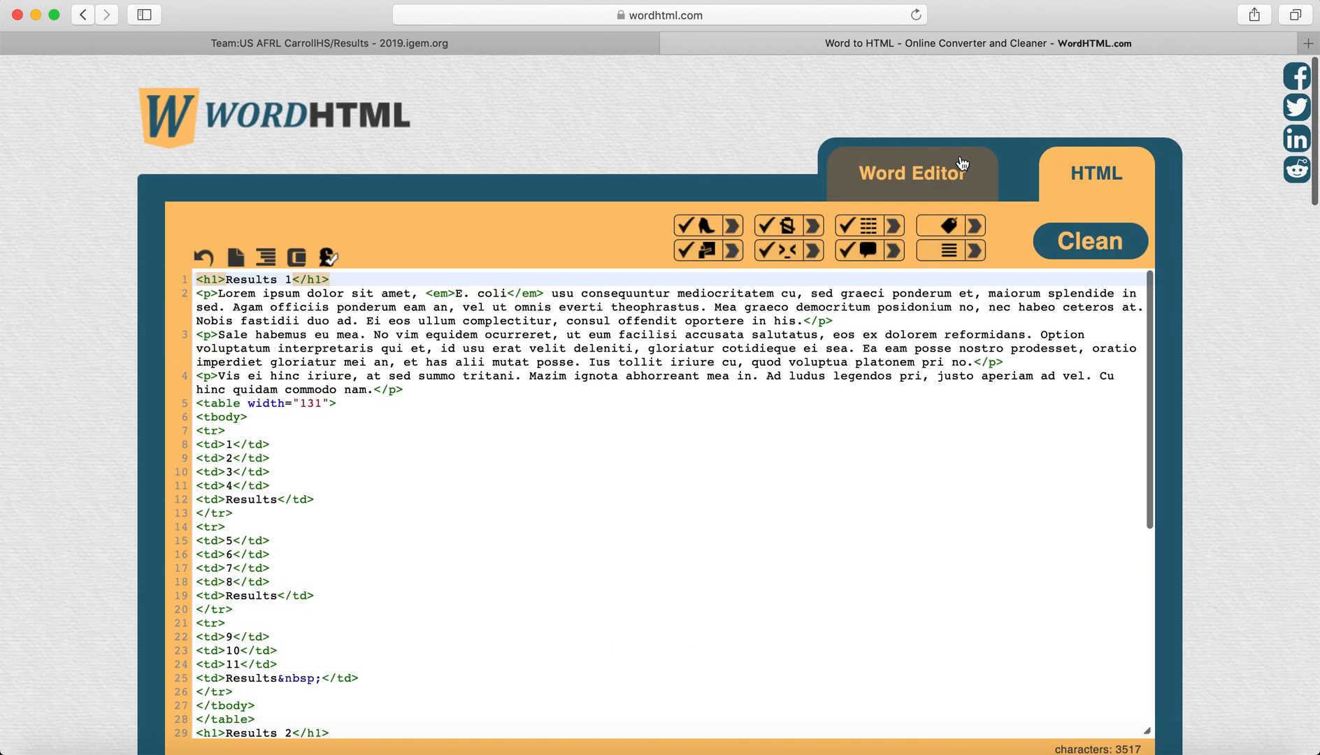
pyautogui.moveTo(324, 676); pyautogui.dragTo(278, 677)
pyautogui.press('BackSpace')
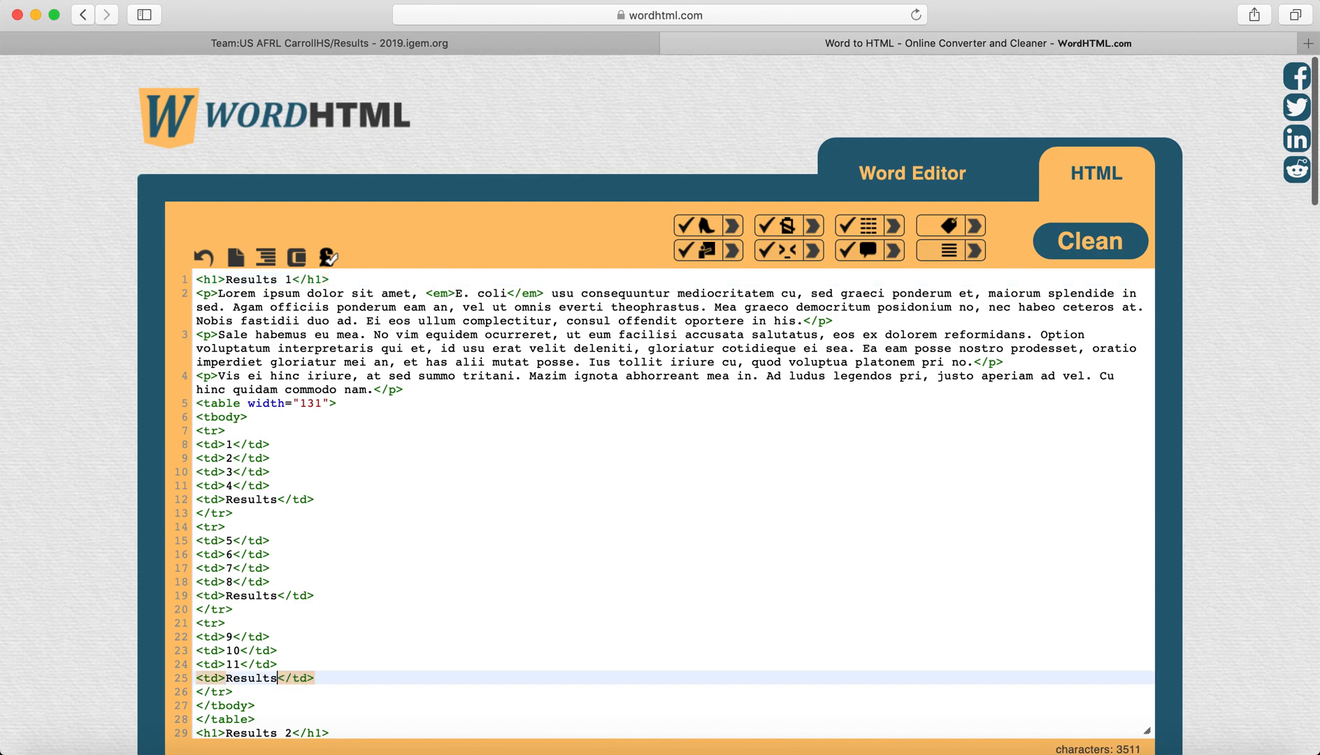
# Check the remaining HTML code down to its last paragraph and copy the entire code
pyautogui.scroll(-5, 665, 504)
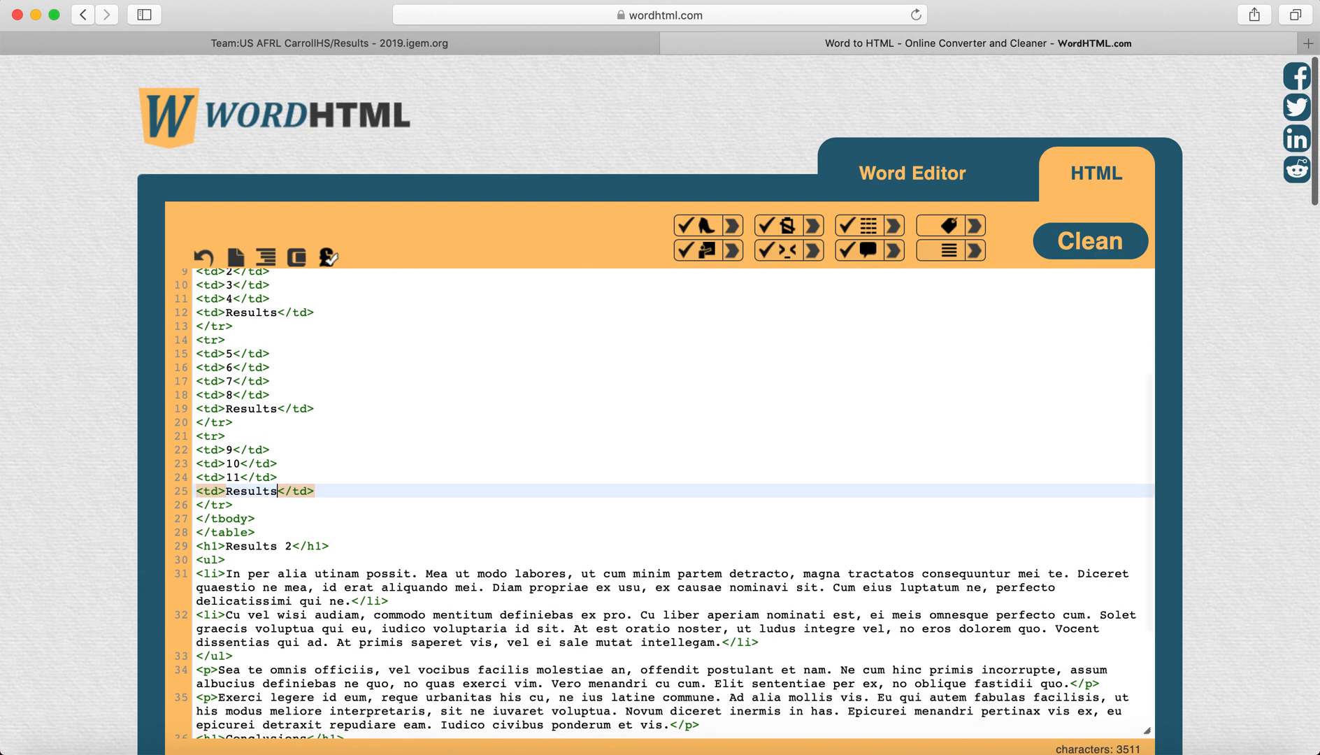
pyautogui.scroll(-1, 665, 504)
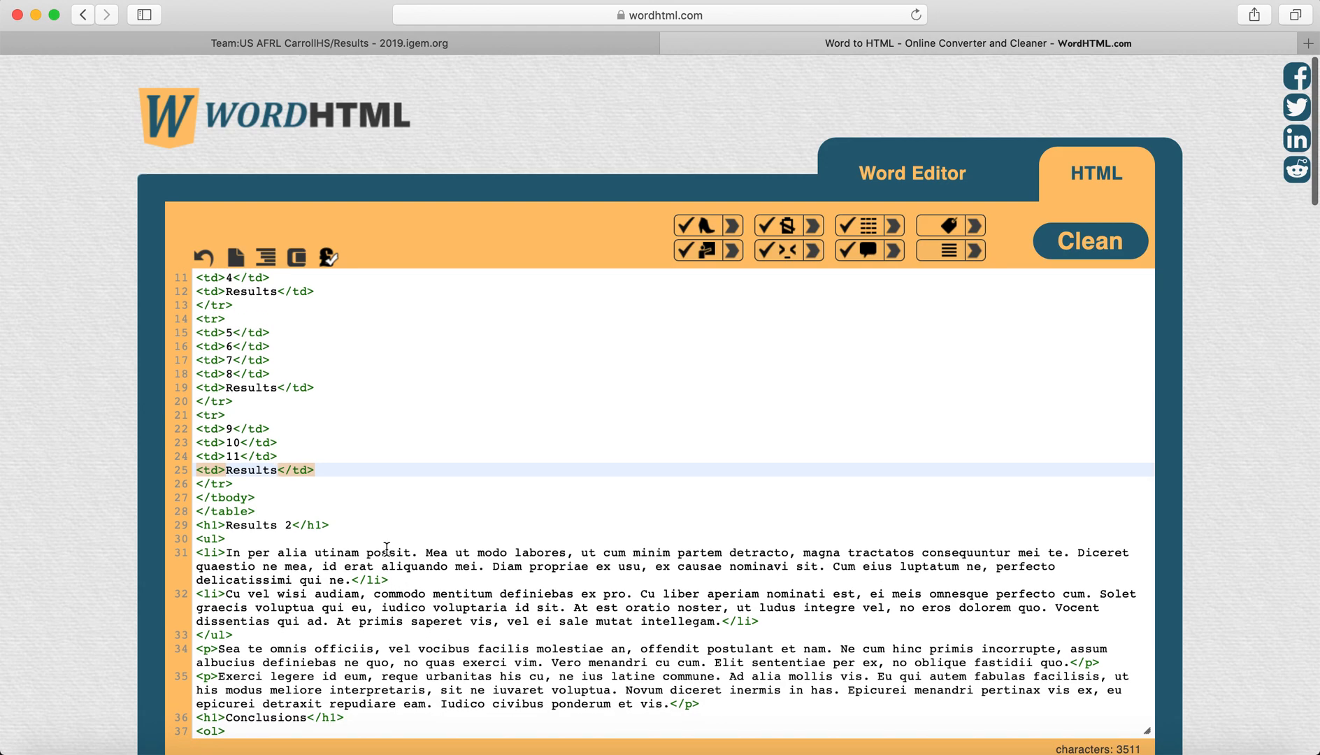
pyautogui.click(368, 496)
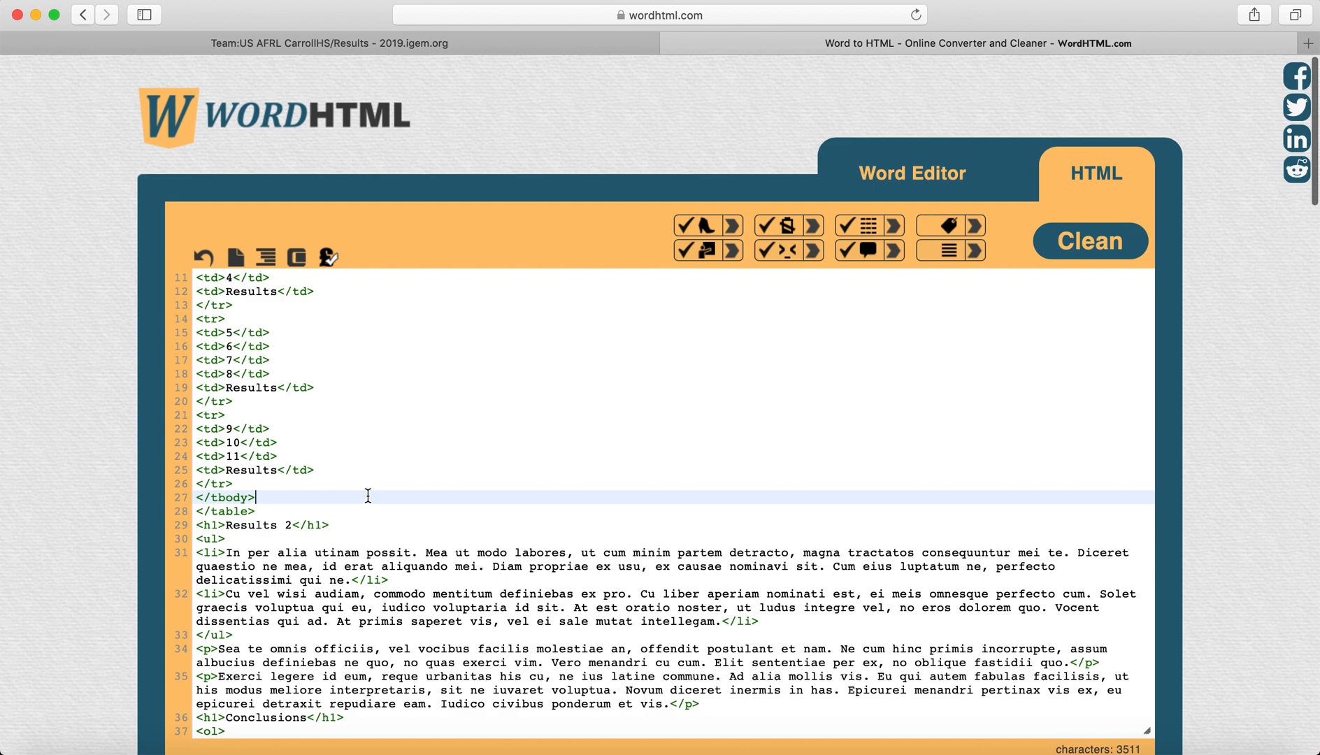
pyautogui.scroll(-8, 368, 496)
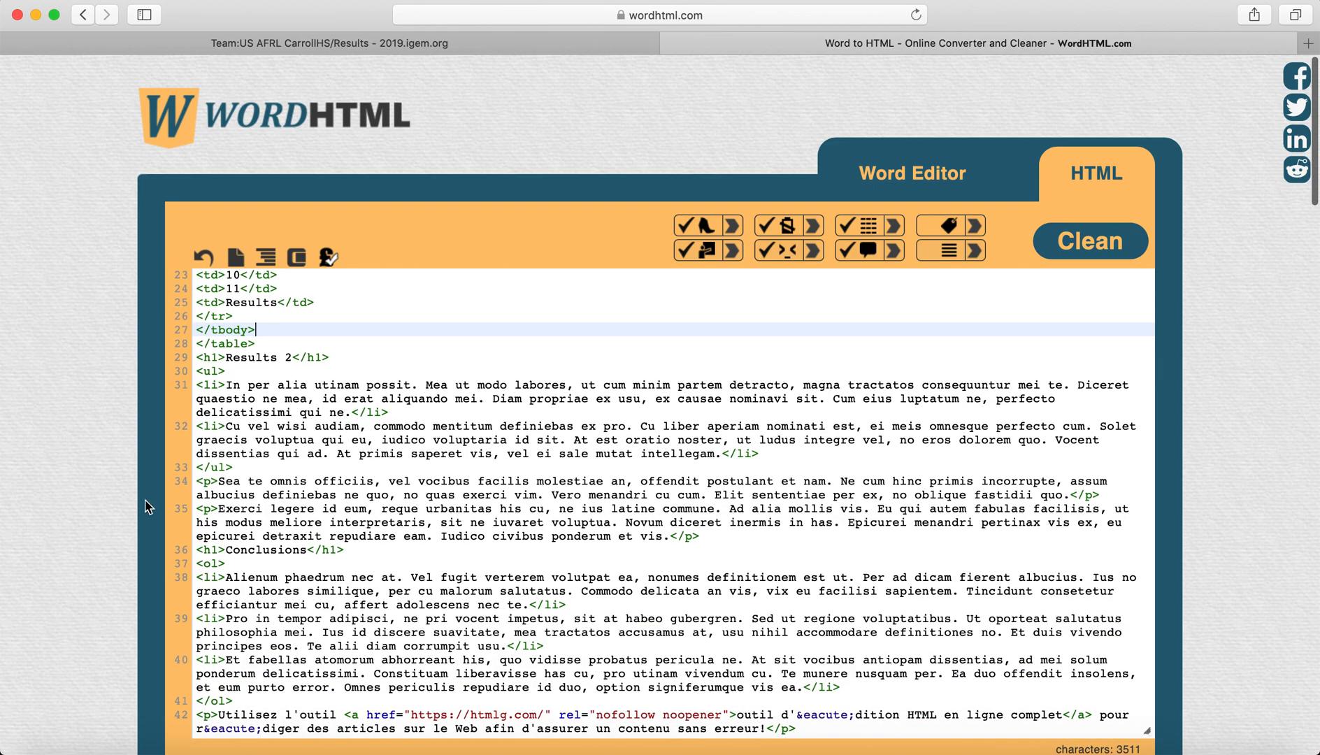
pyautogui.scroll(-2, 296, 526)
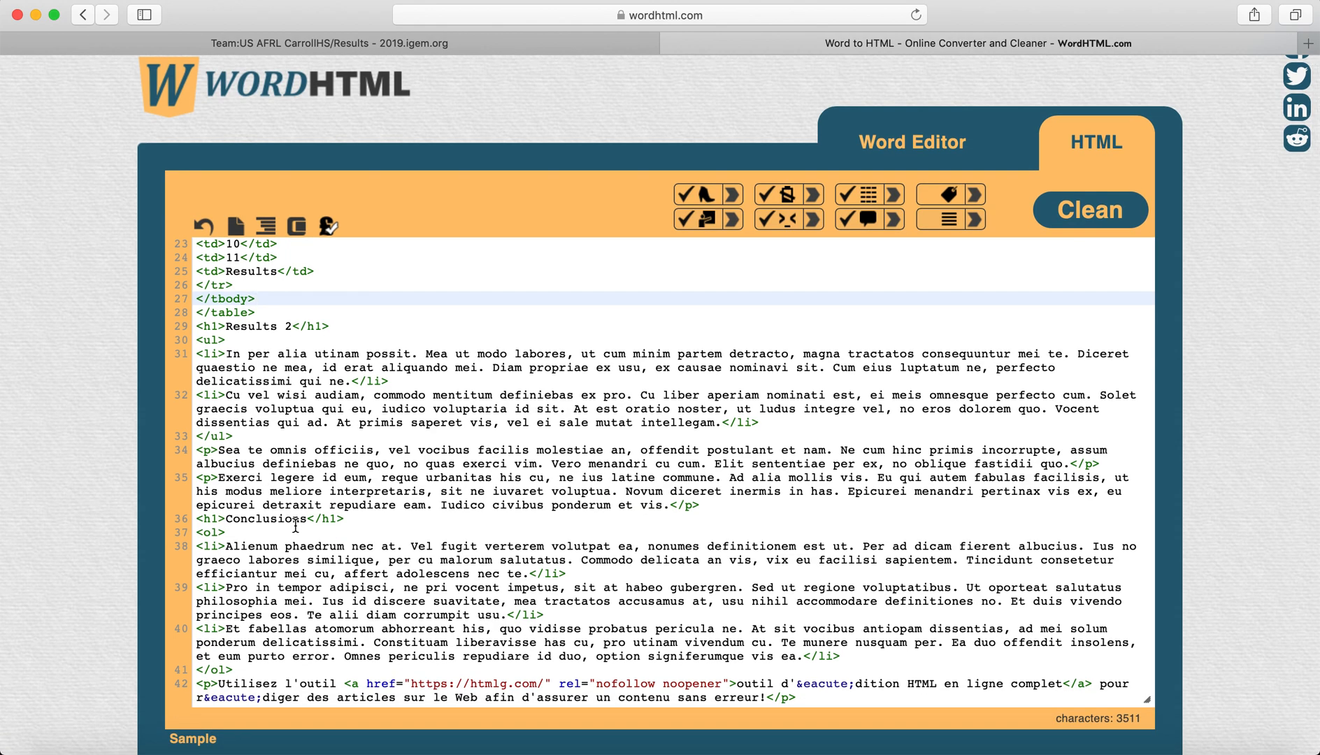
pyautogui.scroll(-3, 400, 562)
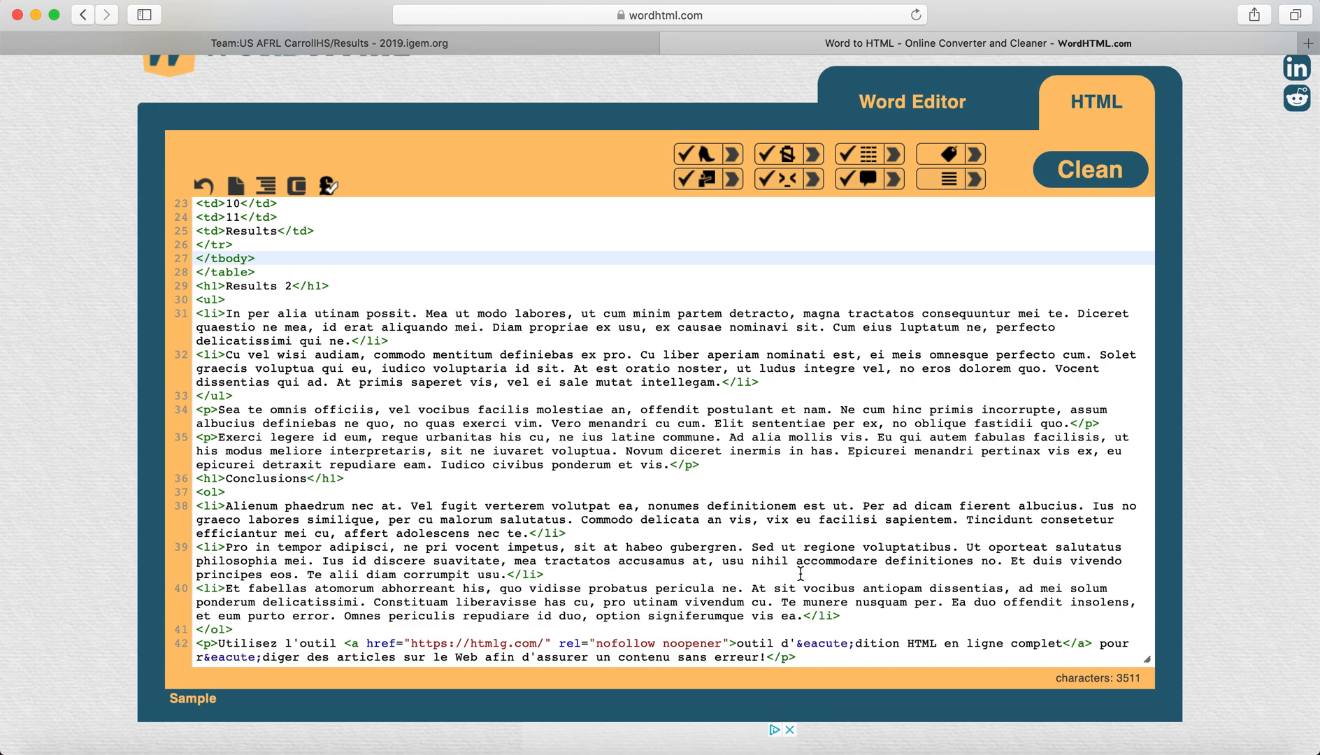
pyautogui.scroll(5, 692, 553)
pyautogui.click(654, 471)
pyautogui.press('super+a')
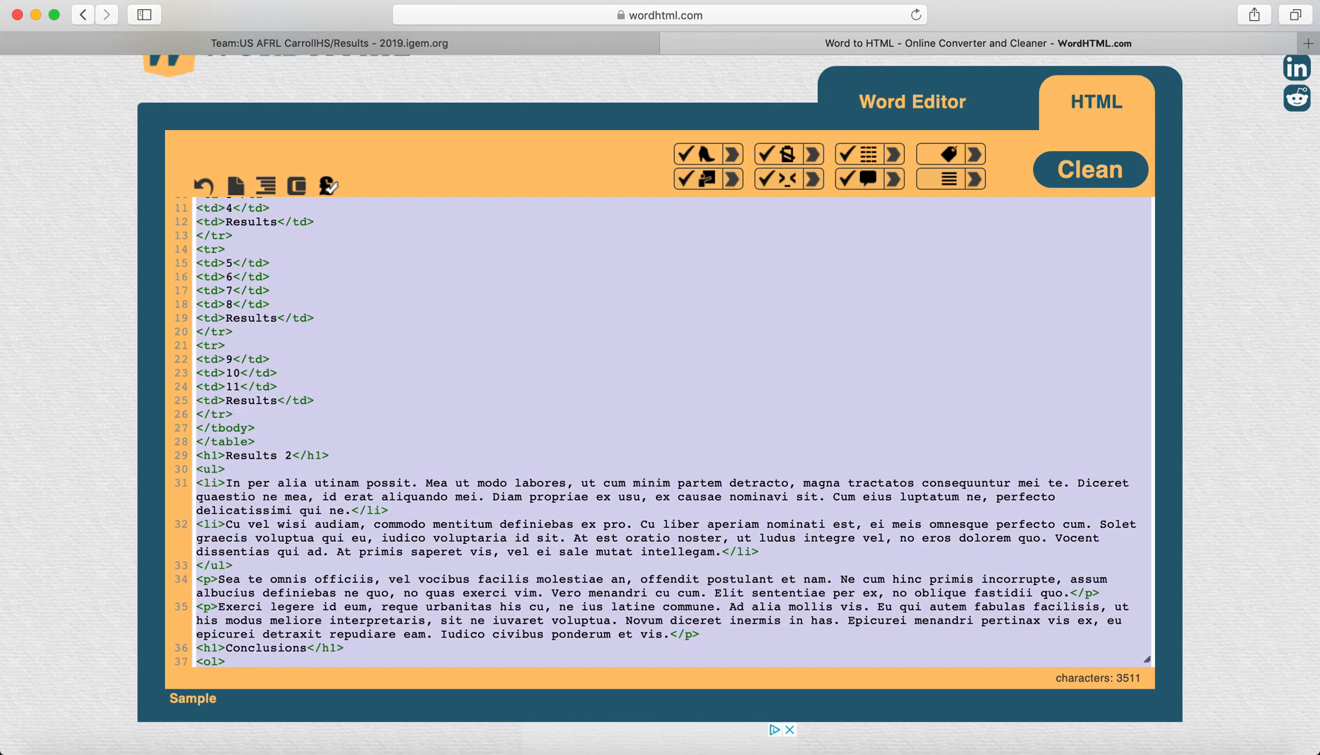
# Switch to the iGEM team wiki's Results page and open its source for editing
pyautogui.click(560, 42)
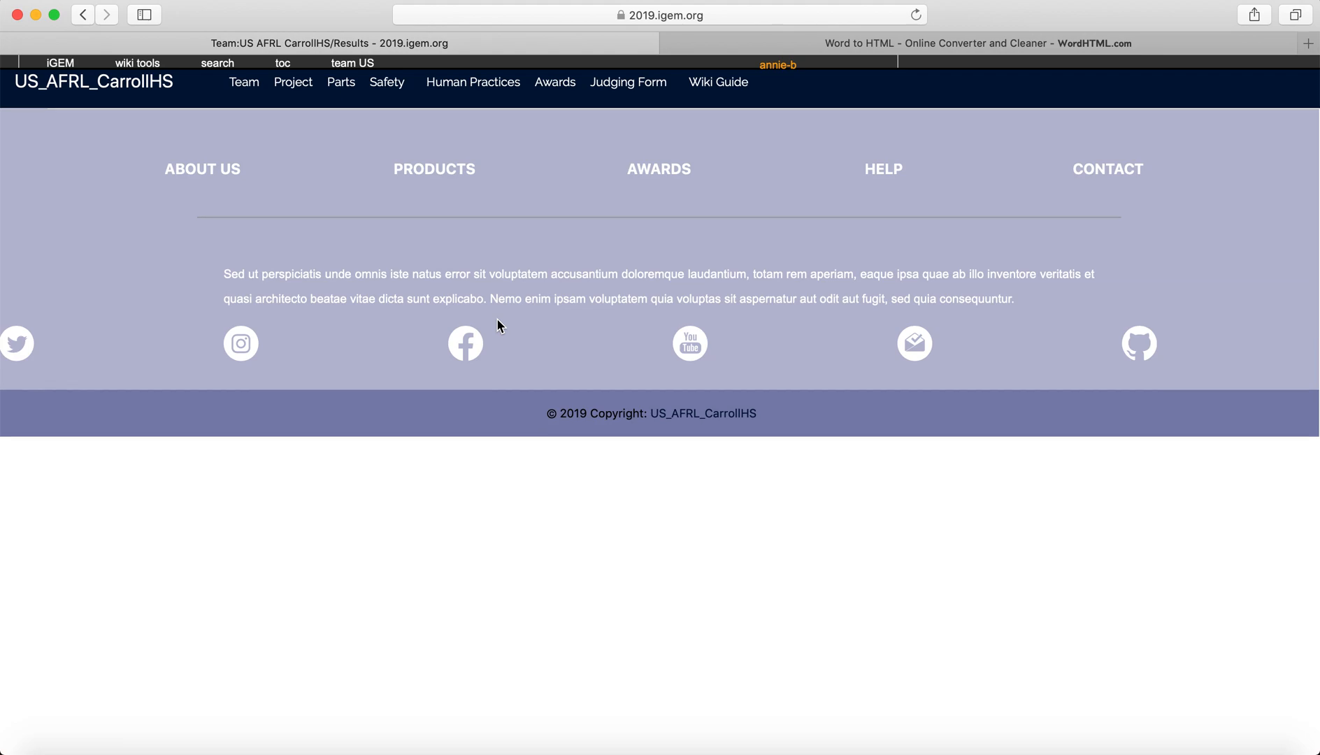
pyautogui.moveTo(121, 76)
pyautogui.click(64, 142)
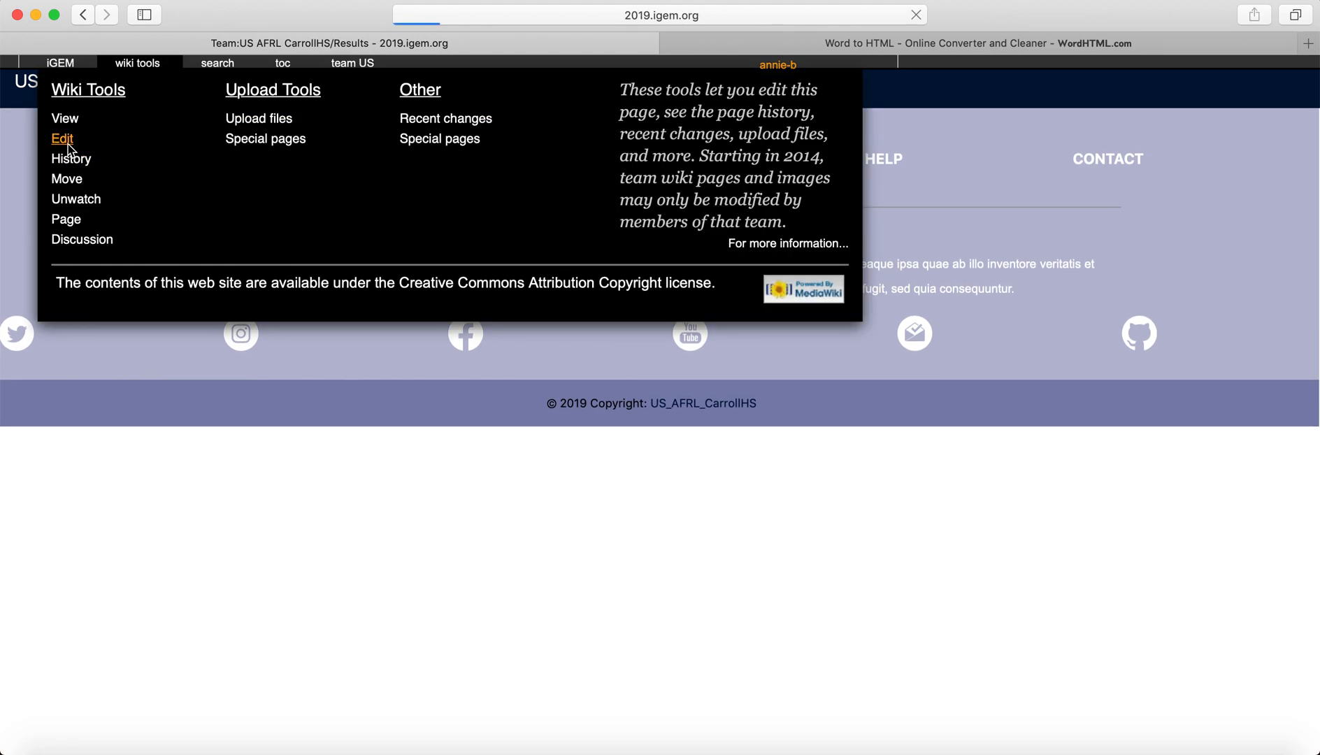
# Paste the copied HTML between the <html> and </html> tags, set off by blank lines, and save the page
pyautogui.click(106, 185)
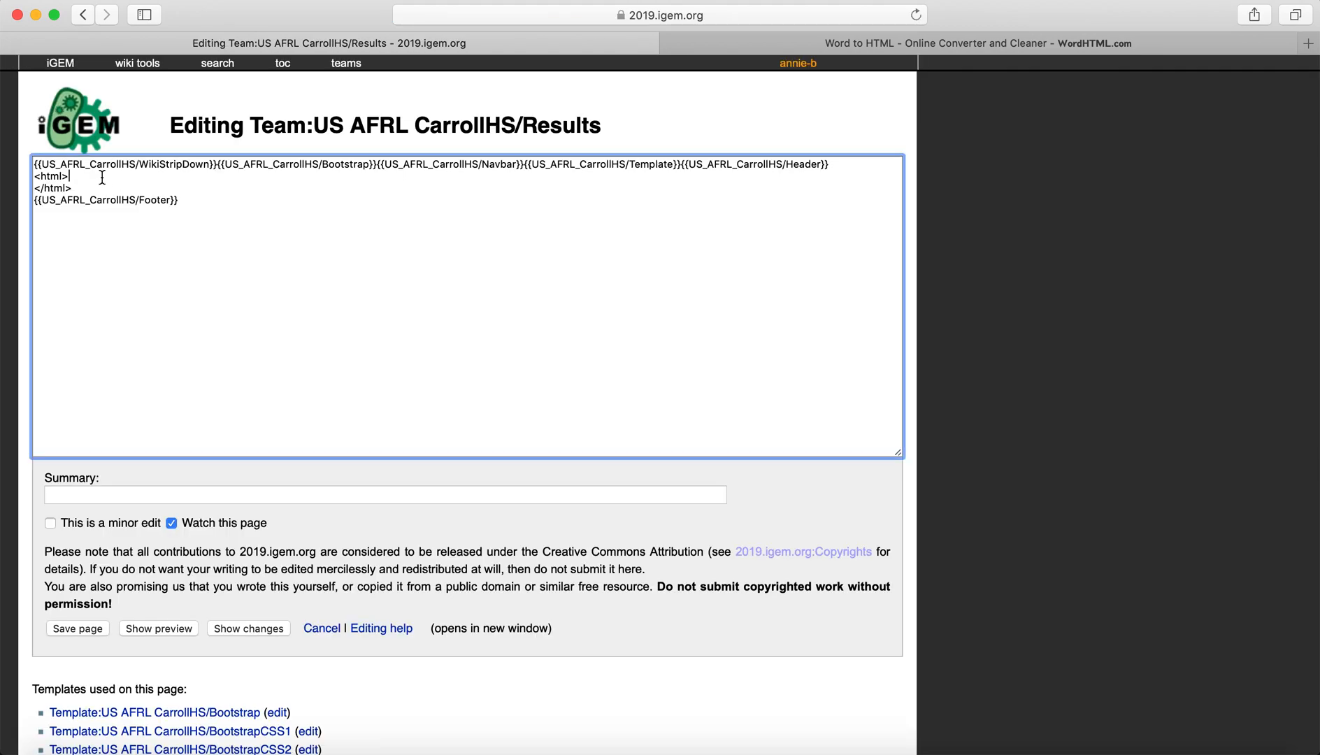
pyautogui.moveTo(81, 188); pyautogui.dragTo(33, 182)
pyautogui.click(71, 176)
pyautogui.press('Return')
pyautogui.press('Return')
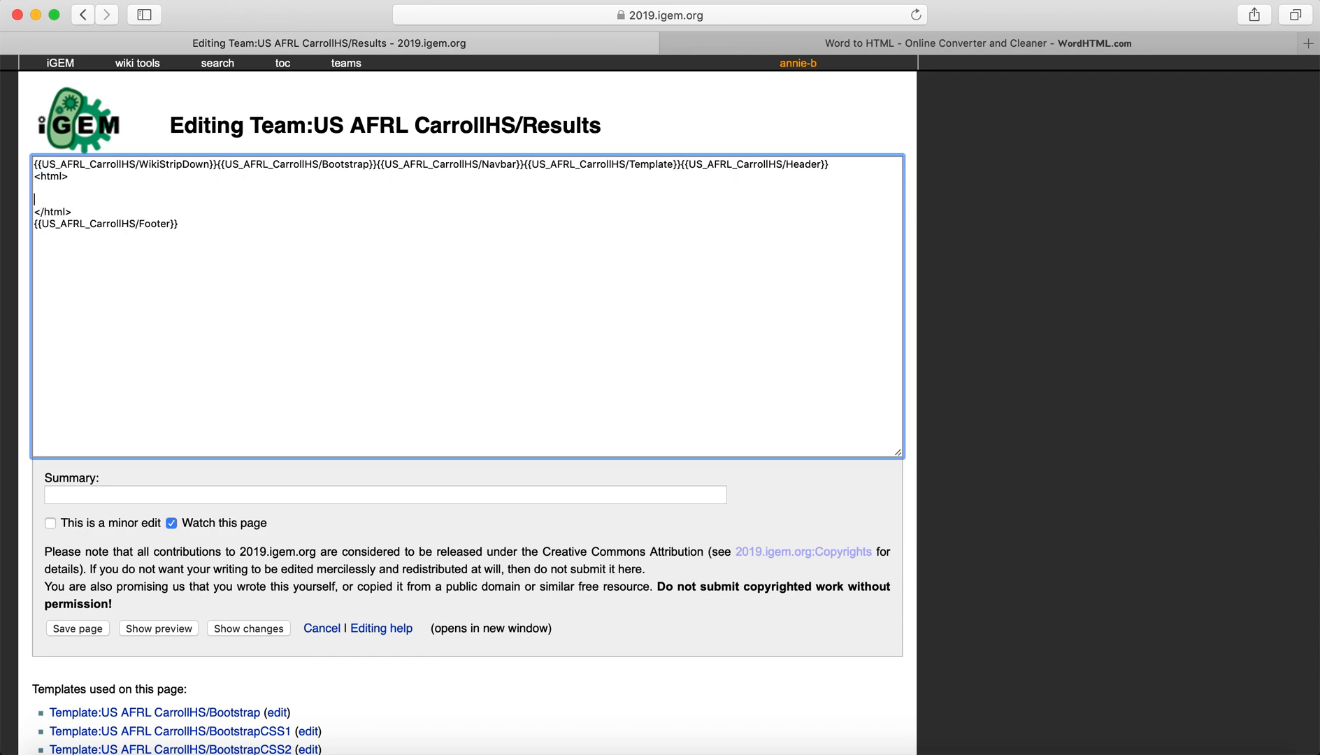
pyautogui.press('Return')
pyautogui.press('super+v')
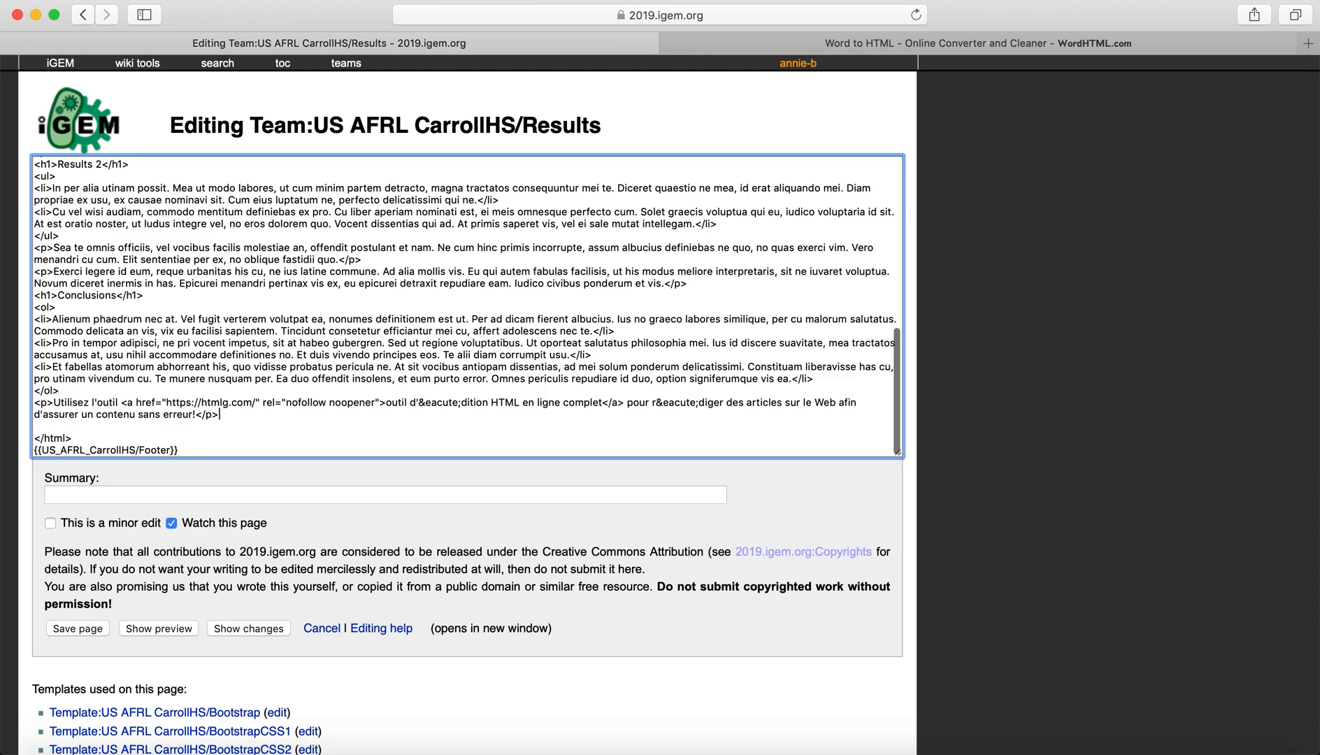
pyautogui.click(58, 628)
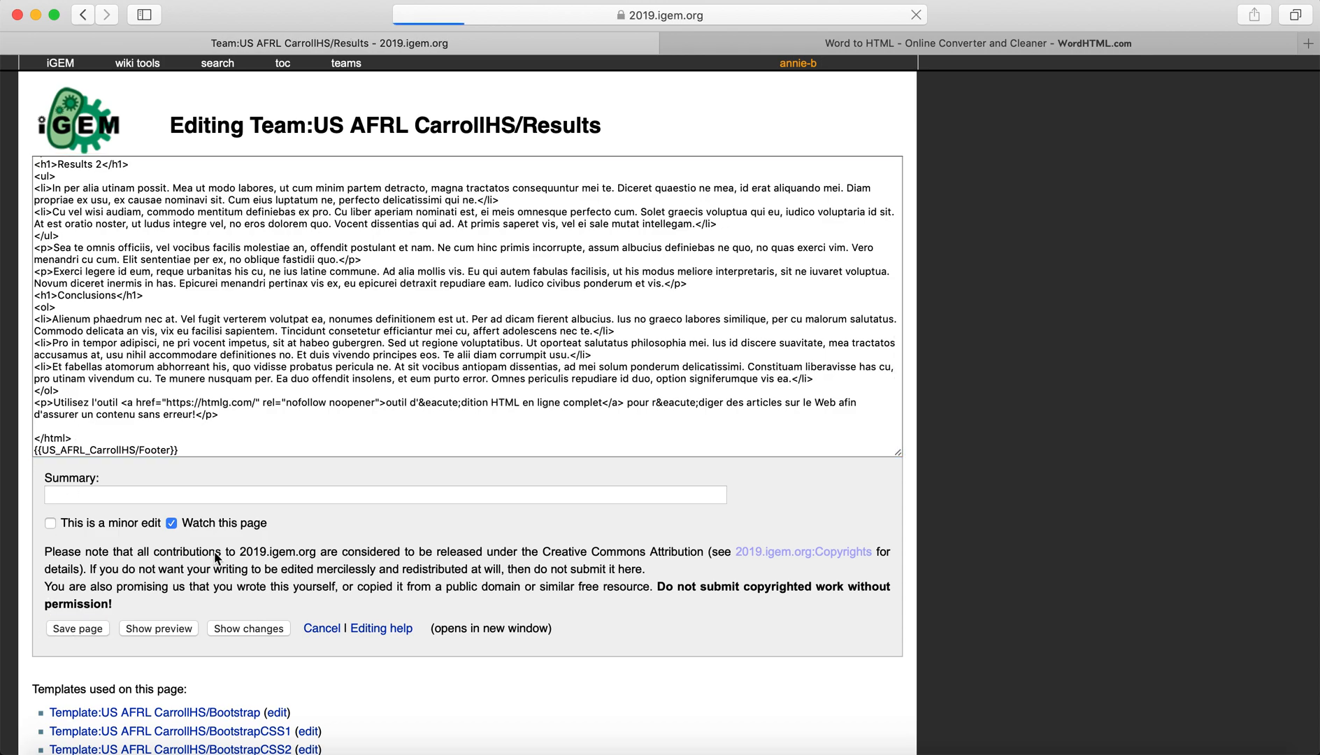
# Delete the French "Utilisez l'outil" paragraph below the Conclusions list from the Results page source and save the page
pyautogui.scroll(-10, 215, 553)
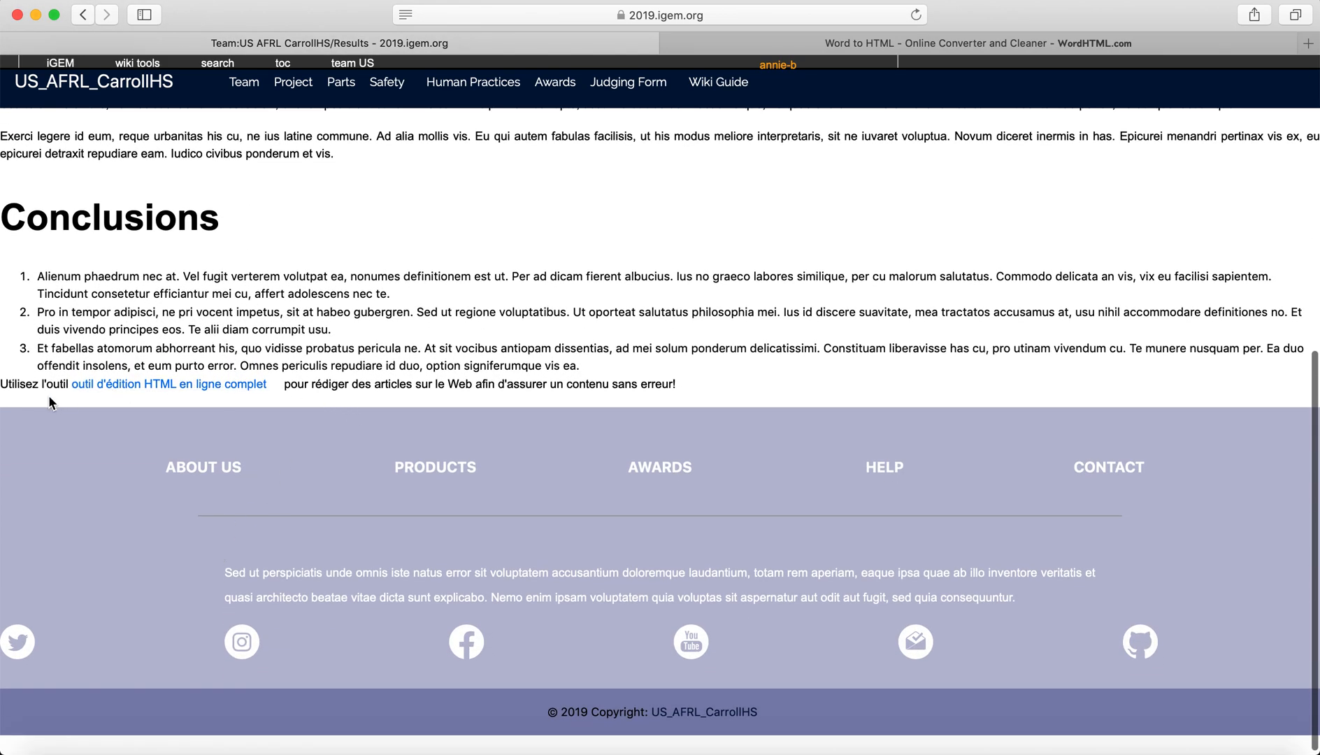
pyautogui.moveTo(5, 386); pyautogui.dragTo(688, 400)
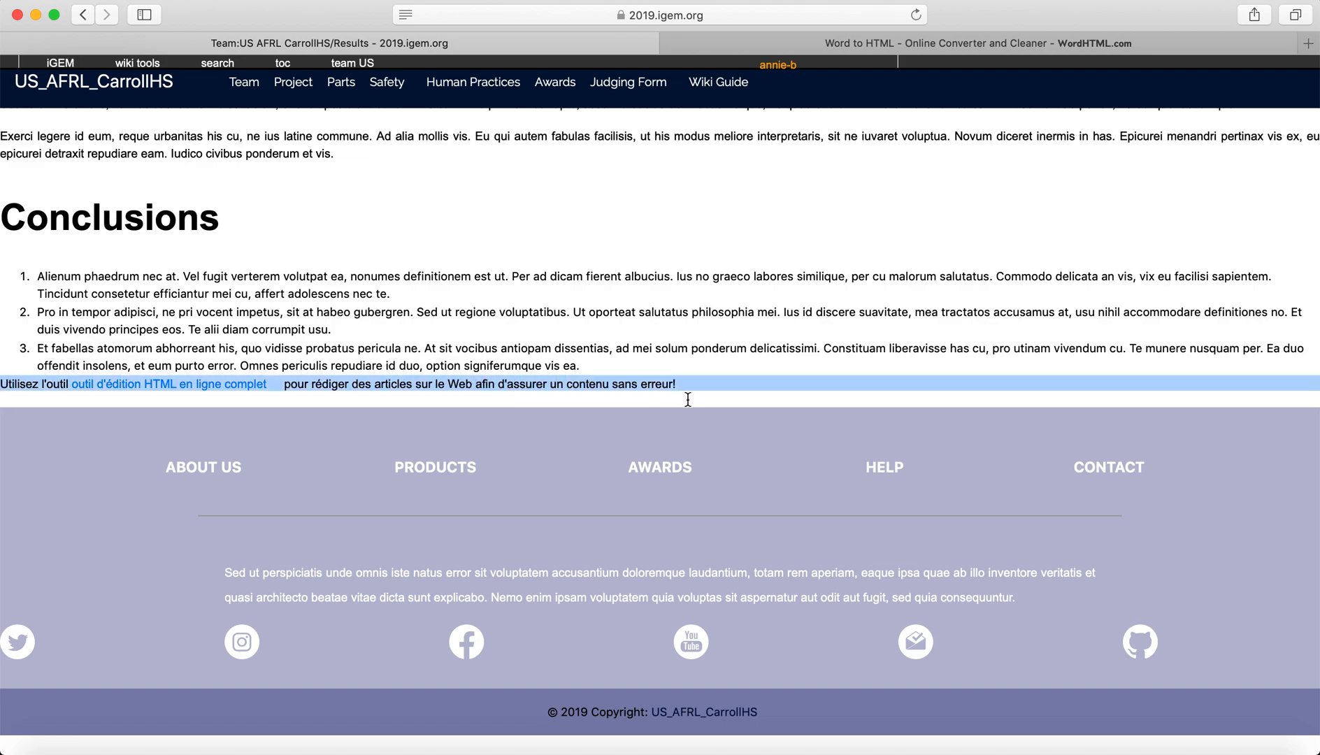
pyautogui.click(688, 400)
pyautogui.click(137, 63)
pyautogui.click(61, 140)
pyautogui.scroll(-10, 181, 392)
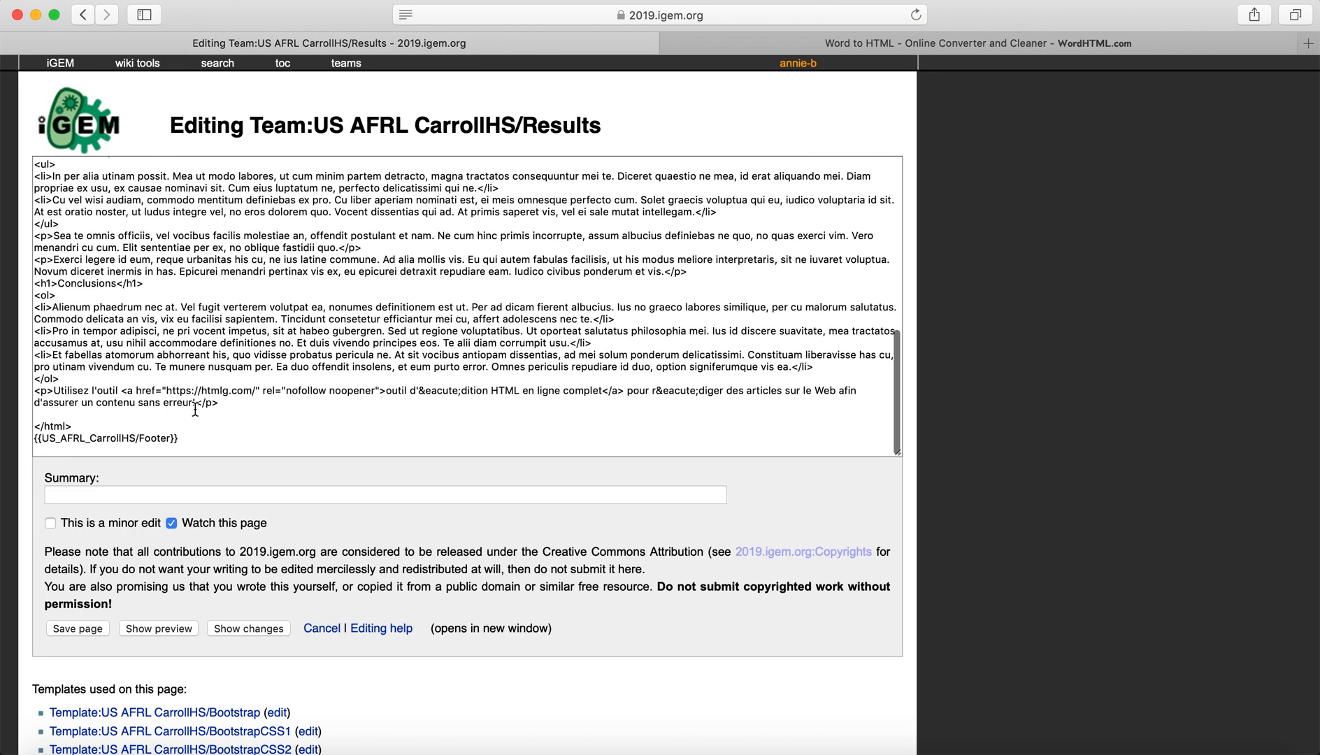
pyautogui.tripleClick(210, 402)
pyautogui.press('BackSpace')
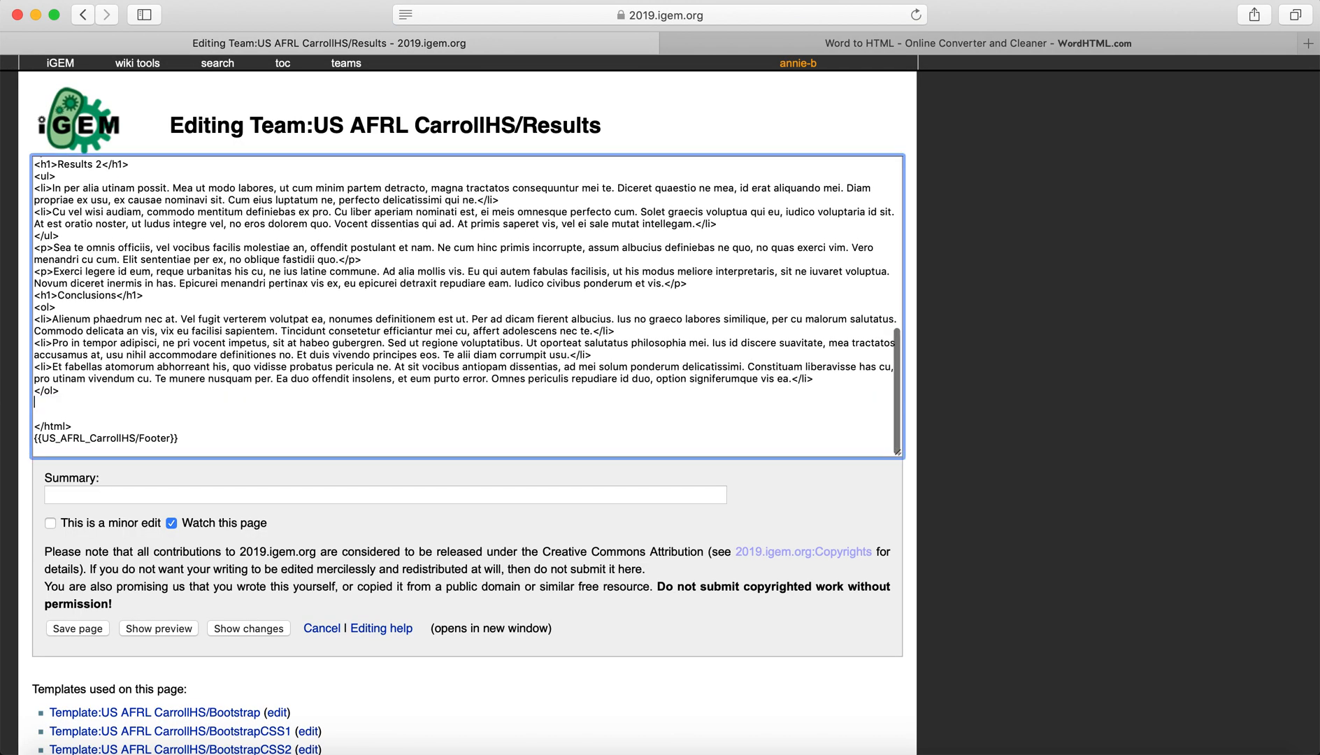
pyautogui.click(102, 629)
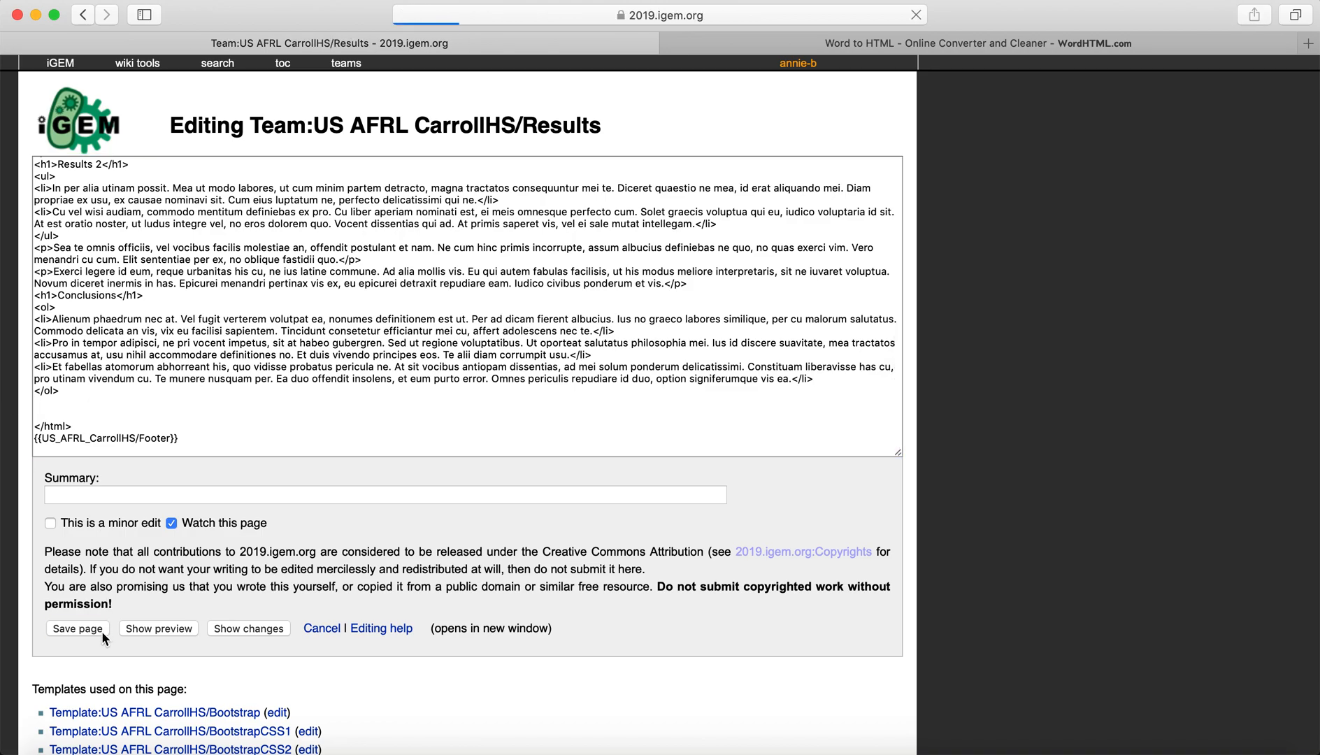
# Check the saved Results page from the Conclusions section back up to Results 1
pyautogui.scroll(-2, 224, 556)
pyautogui.scroll(-4, 224, 556)
pyautogui.scroll(7, 223, 556)
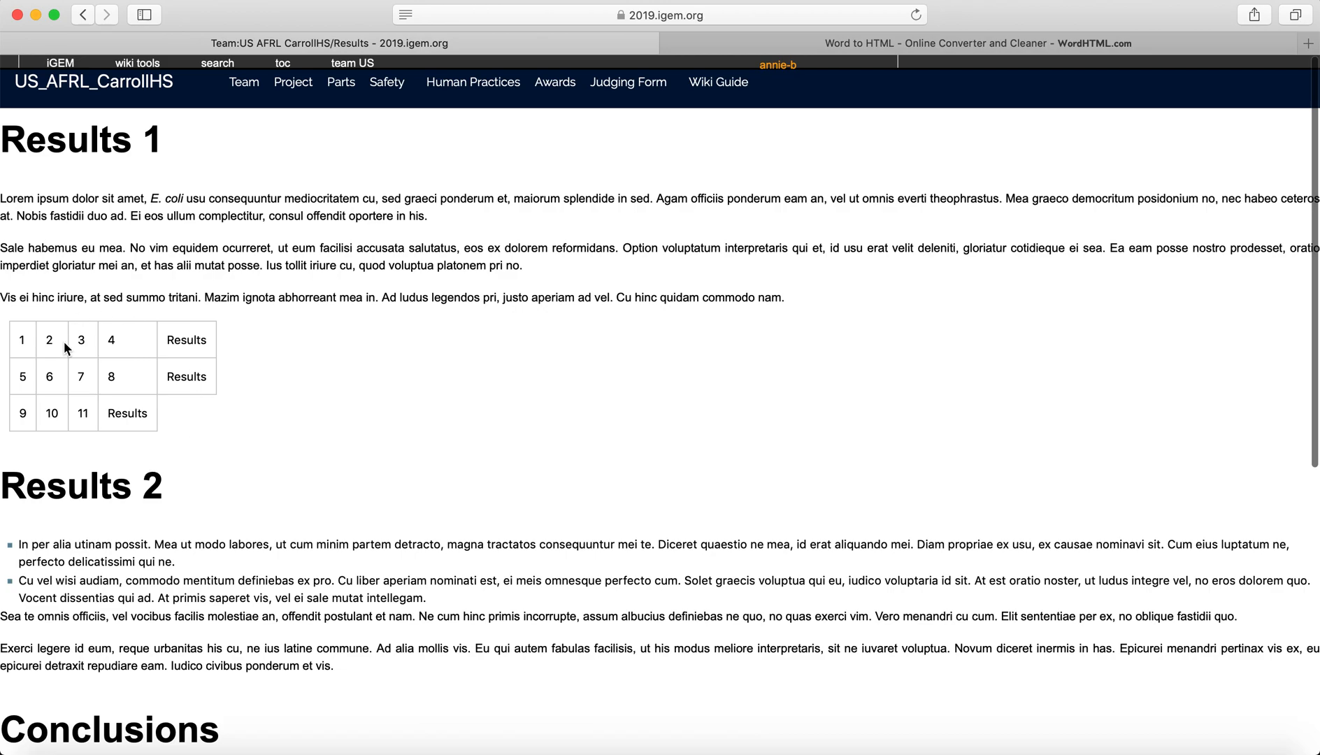
# Look over the saved Results page and reopen its source for editing
pyautogui.scroll(-8, 94, 576)
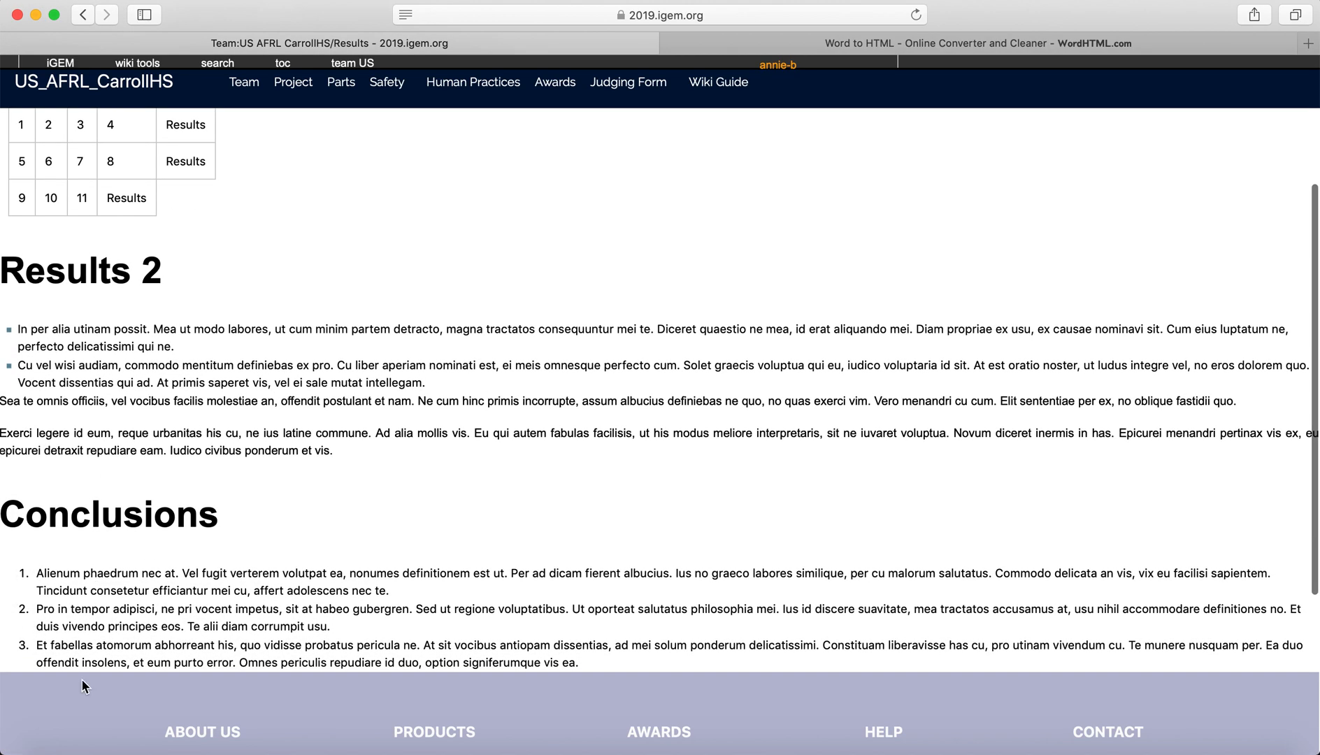
pyautogui.scroll(1, 79, 629)
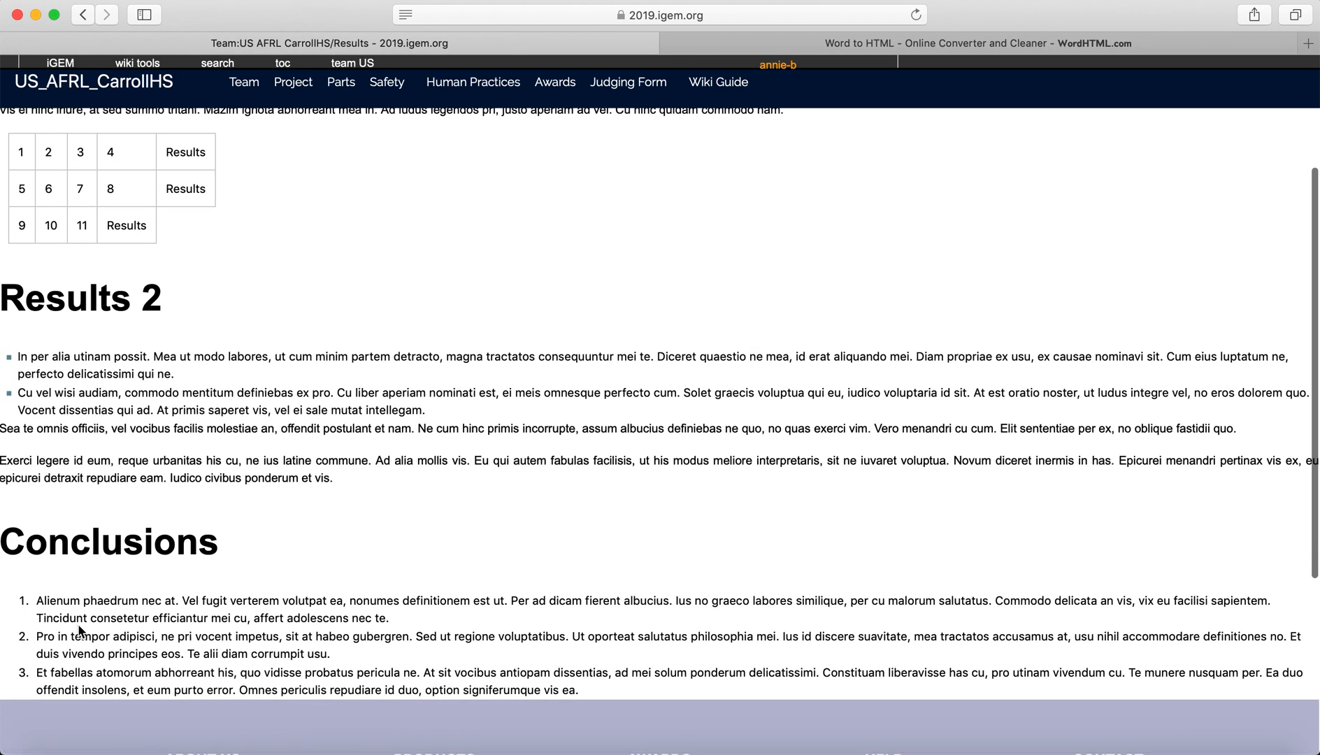
pyautogui.scroll(7, 78, 629)
pyautogui.hscroll(2, 301, 572)
pyautogui.hscroll(-2, 301, 572)
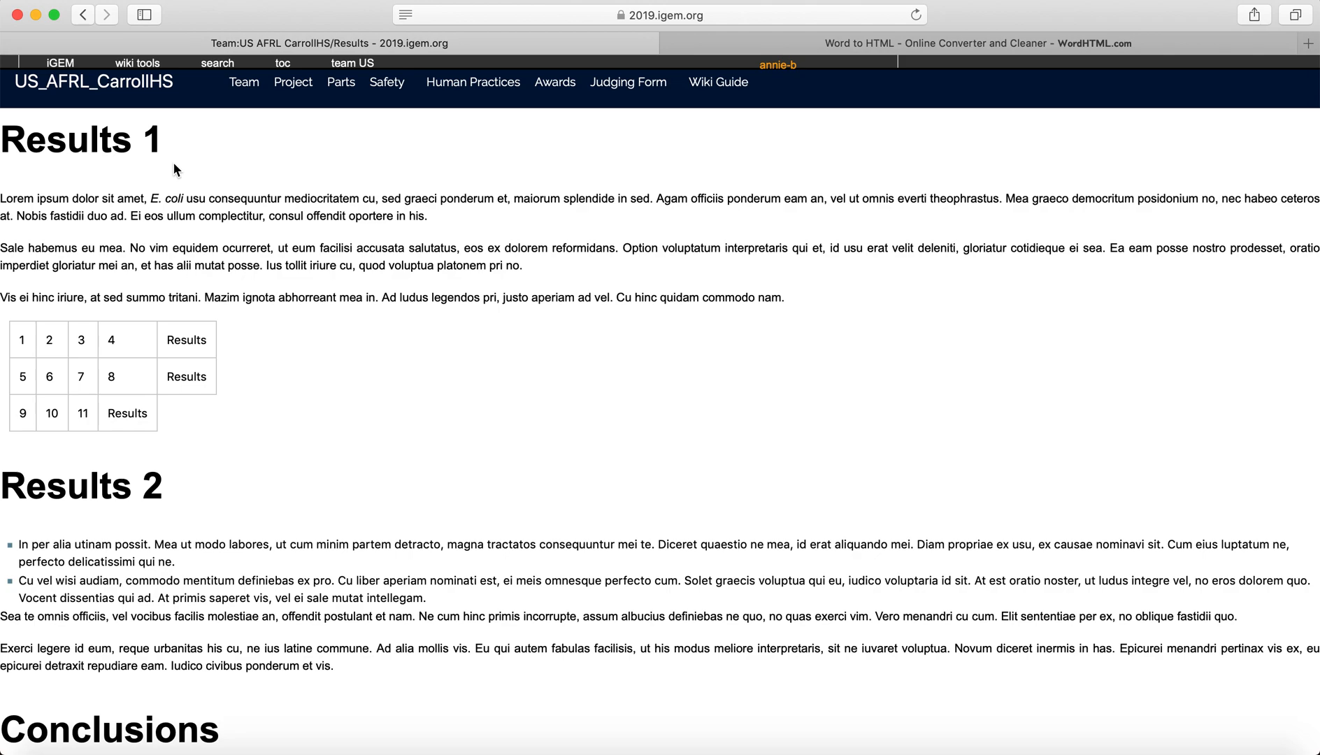
pyautogui.moveTo(133, 77)
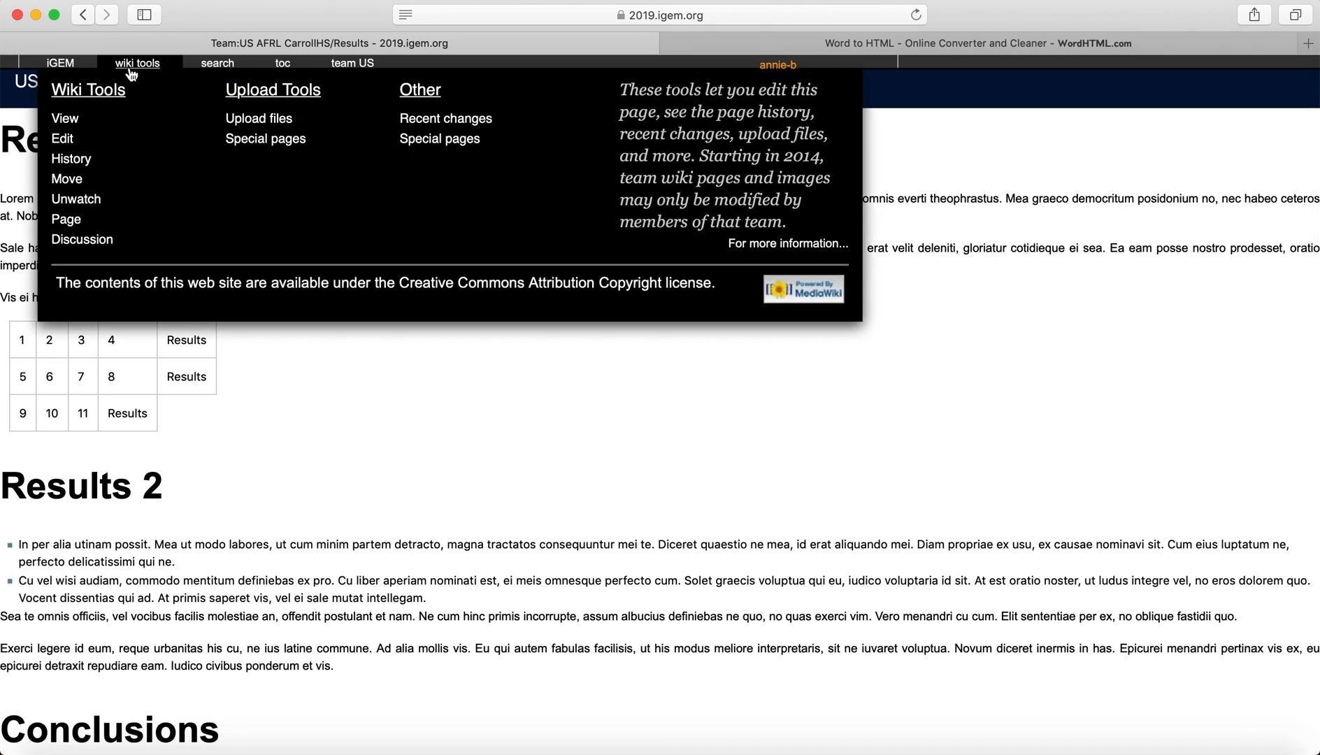
pyautogui.click(70, 139)
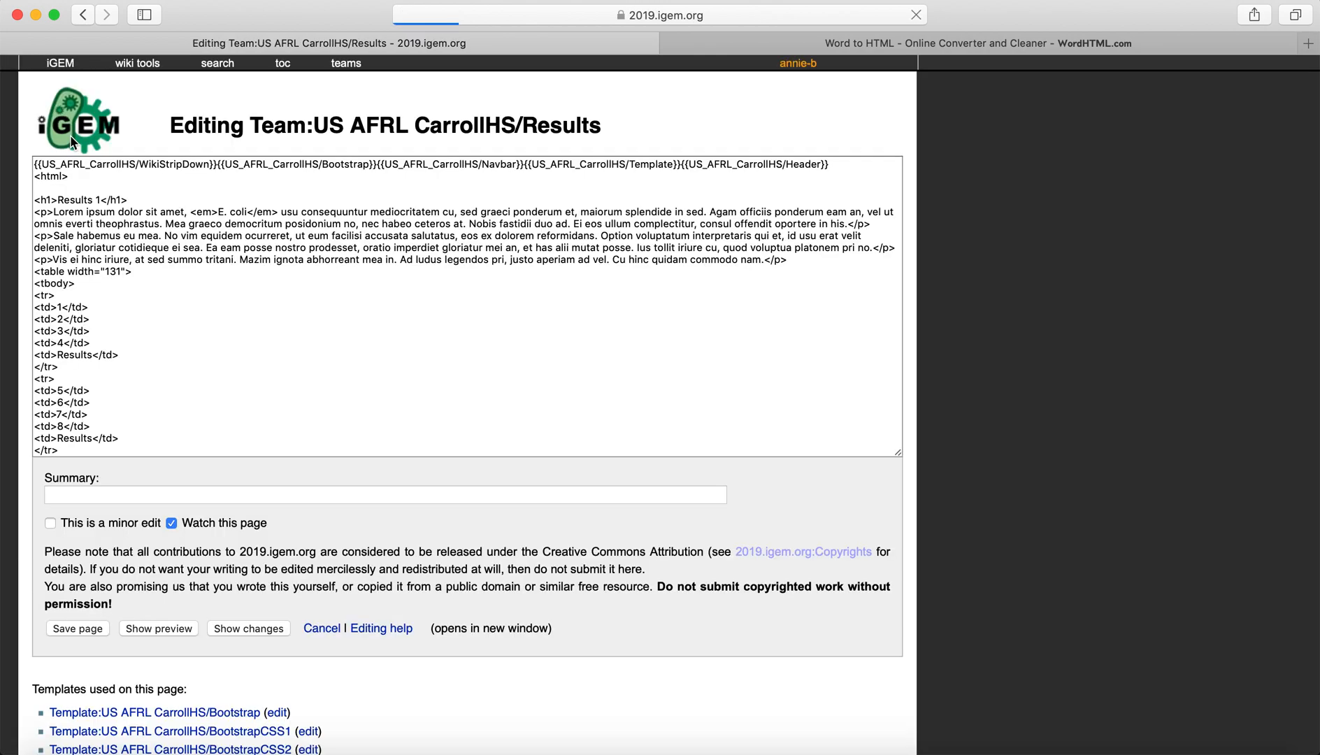
# Add the opening tag <div class="contentAll"> on the blank line between <html> and the Results 1 heading
pyautogui.click(74, 185)
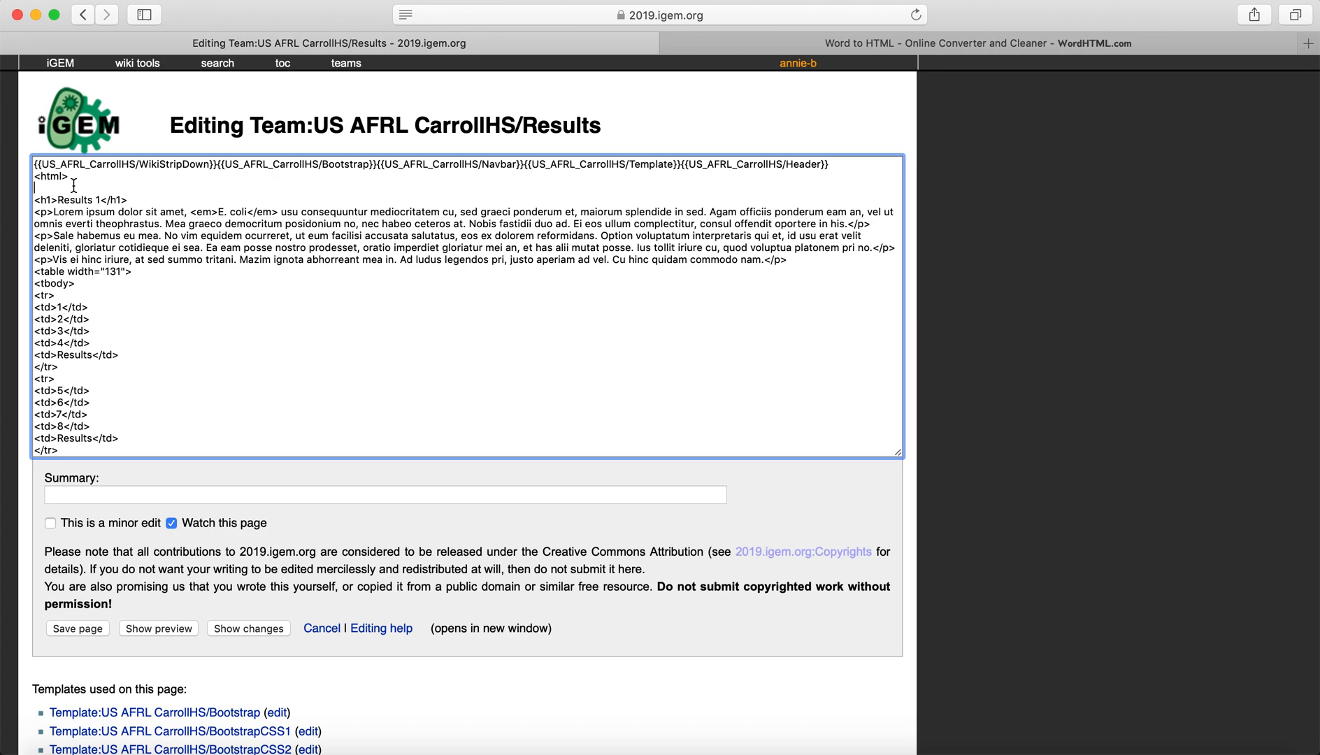
pyautogui.write('<dic')
pyautogui.write(' class')
pyautogui.write('=')
pyautogui.write('"">')
pyautogui.write('content')
pyautogui.write('A')
pyautogui.write('ll')
pyautogui.moveTo(70, 176); pyautogui.dragTo(31, 183)
pyautogui.click(82, 173)
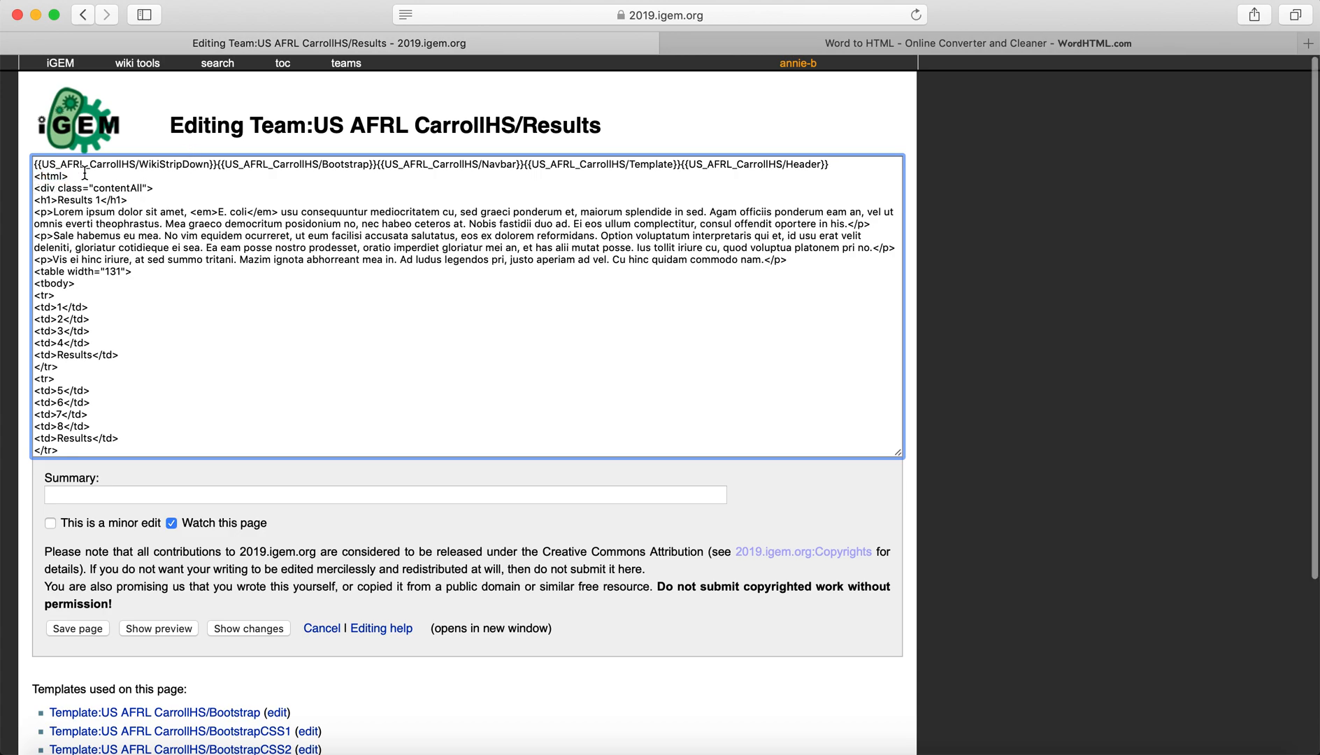
# Add the closing tag </div> on the blank line just above </html>
pyautogui.scroll(-3, 84, 173)
pyautogui.scroll(-10, 84, 174)
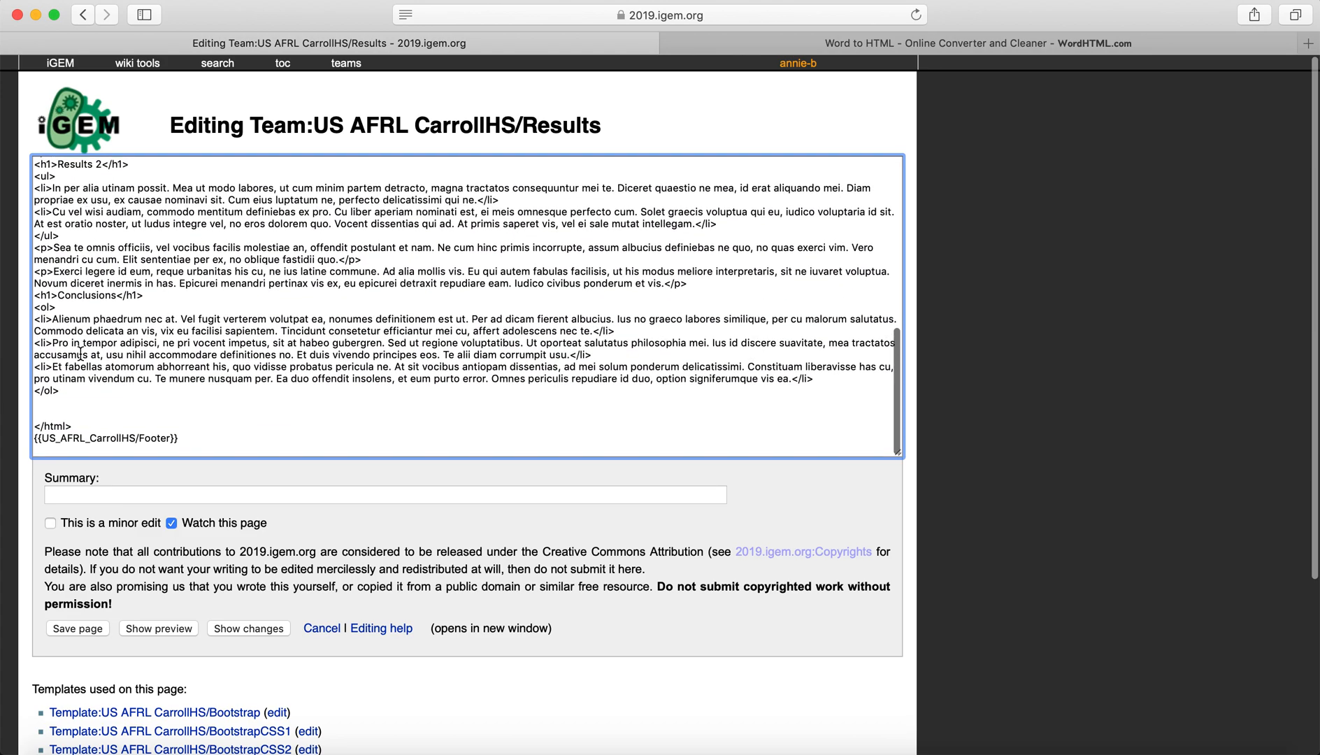
pyautogui.click(75, 413)
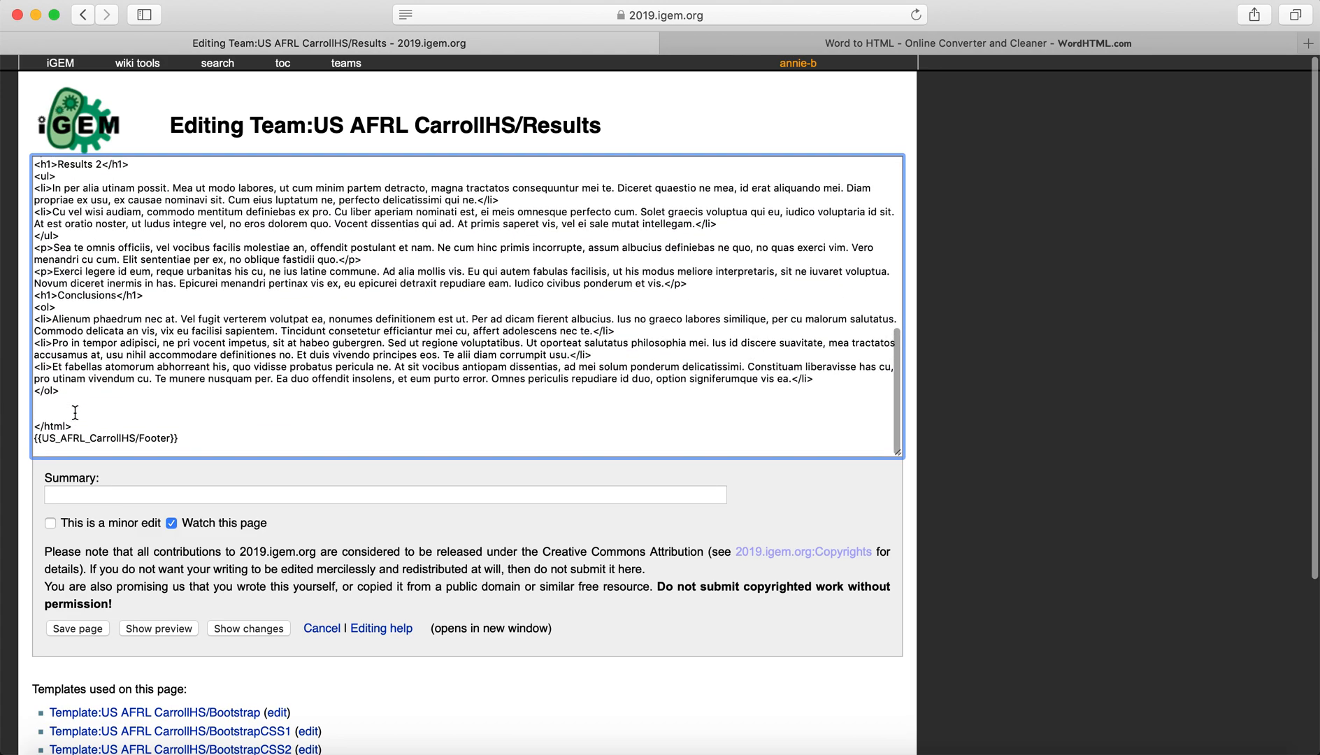
pyautogui.write('<')
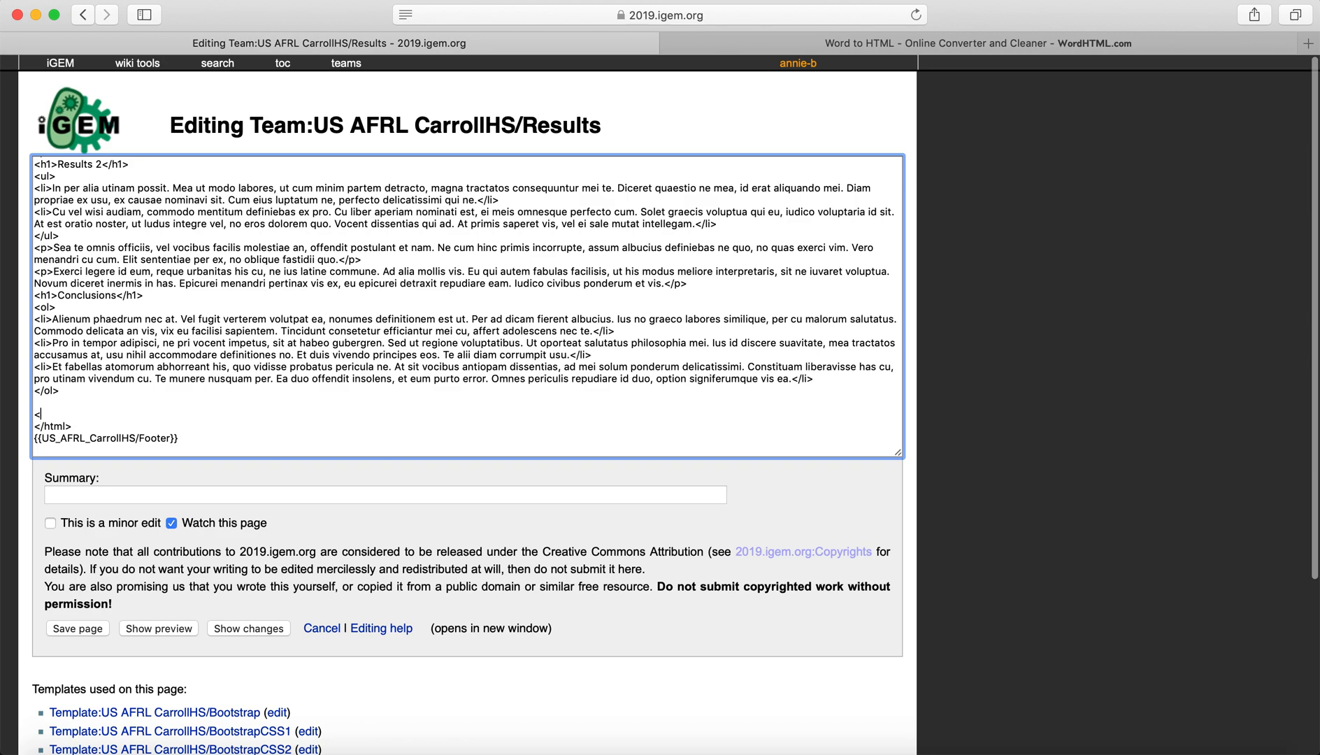
pyautogui.write('/div>')
# Insert a blank line below the <ol> tag of the Conclusions list, save the page and check its new styling
pyautogui.press('Return')
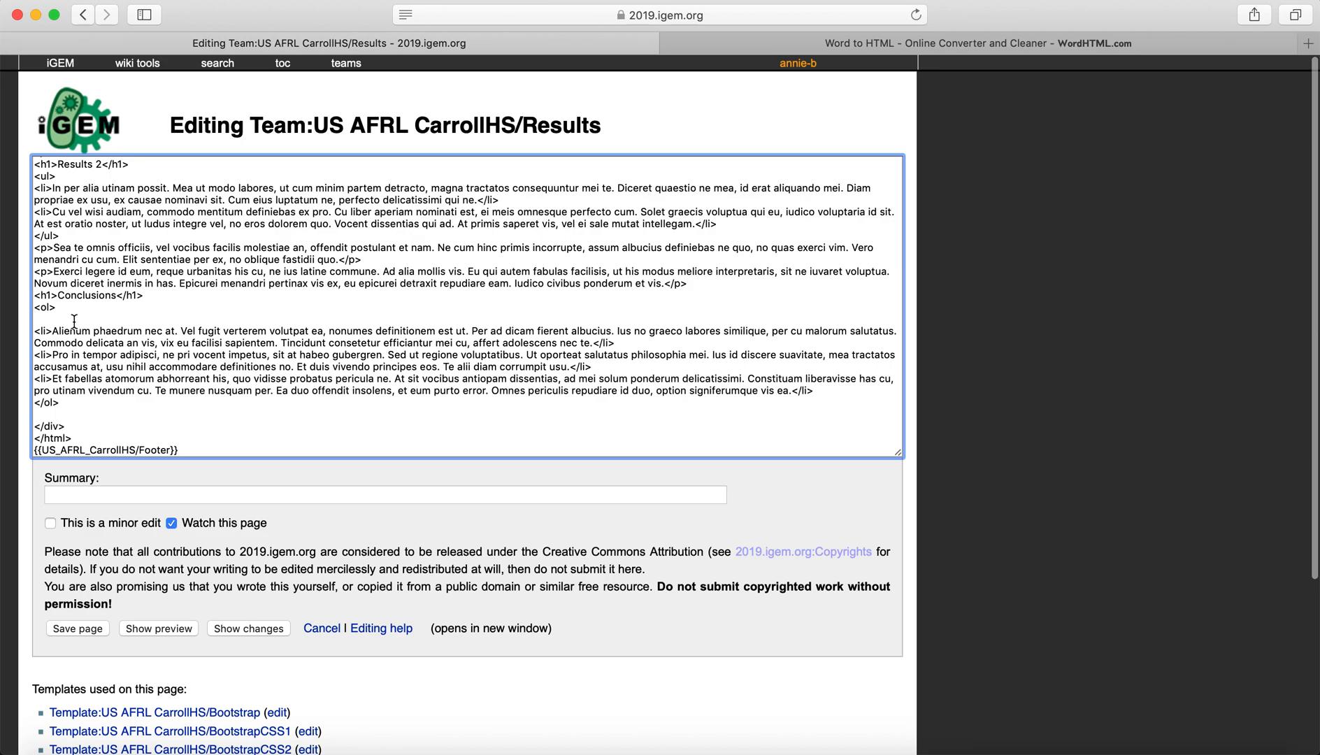
pyautogui.scroll(2, 73, 321)
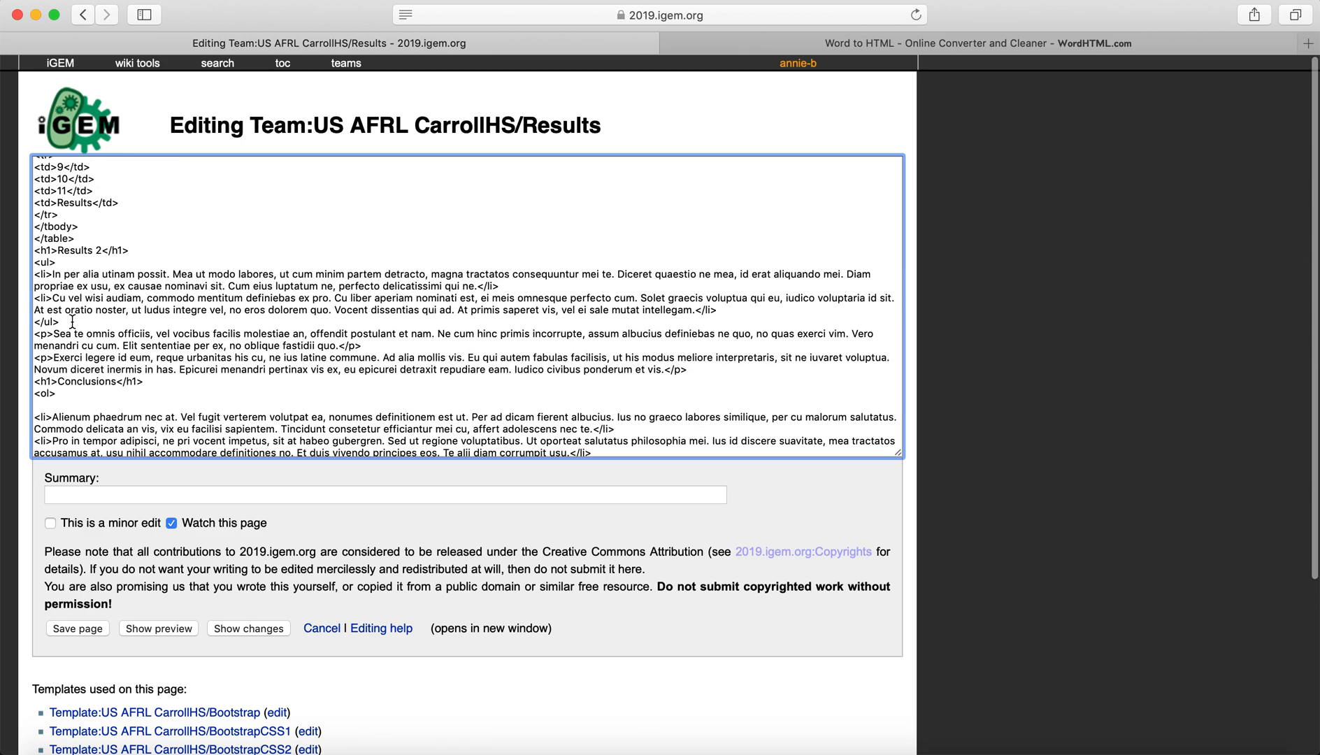
pyautogui.scroll(-3, 73, 322)
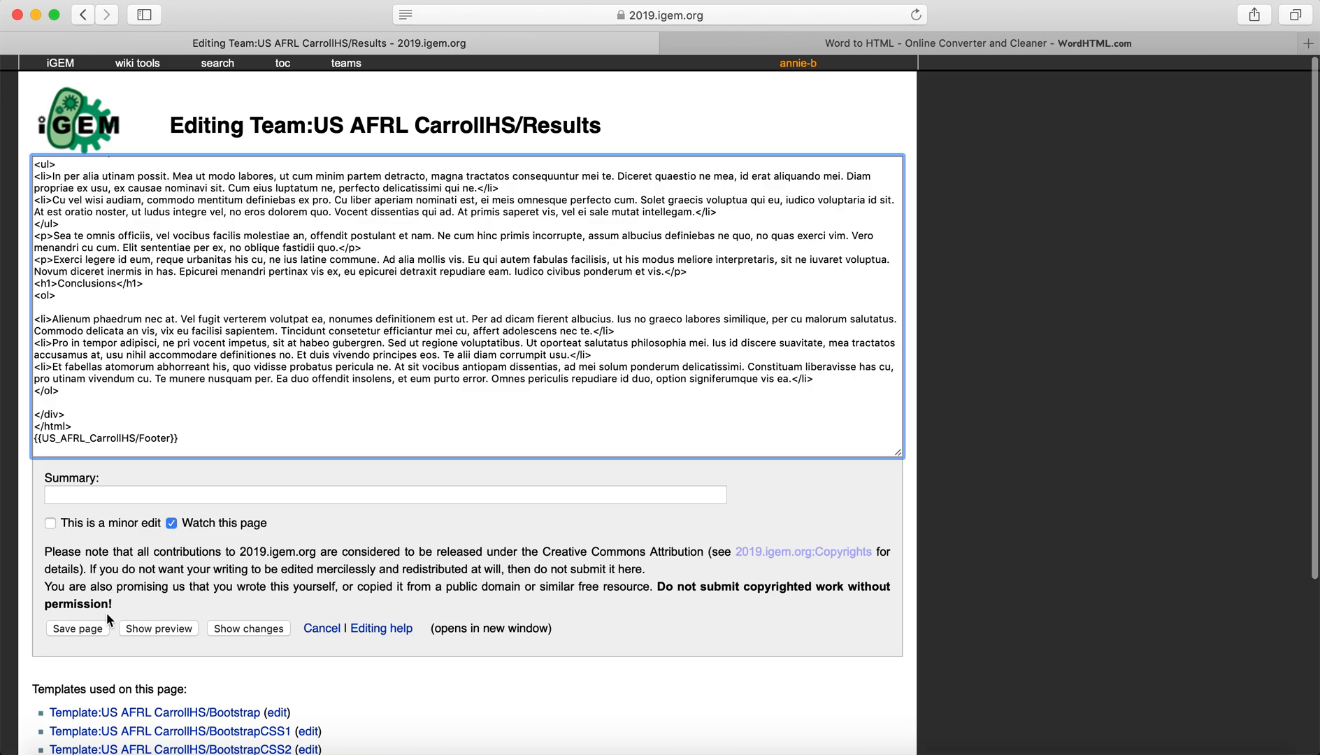
pyautogui.click(98, 629)
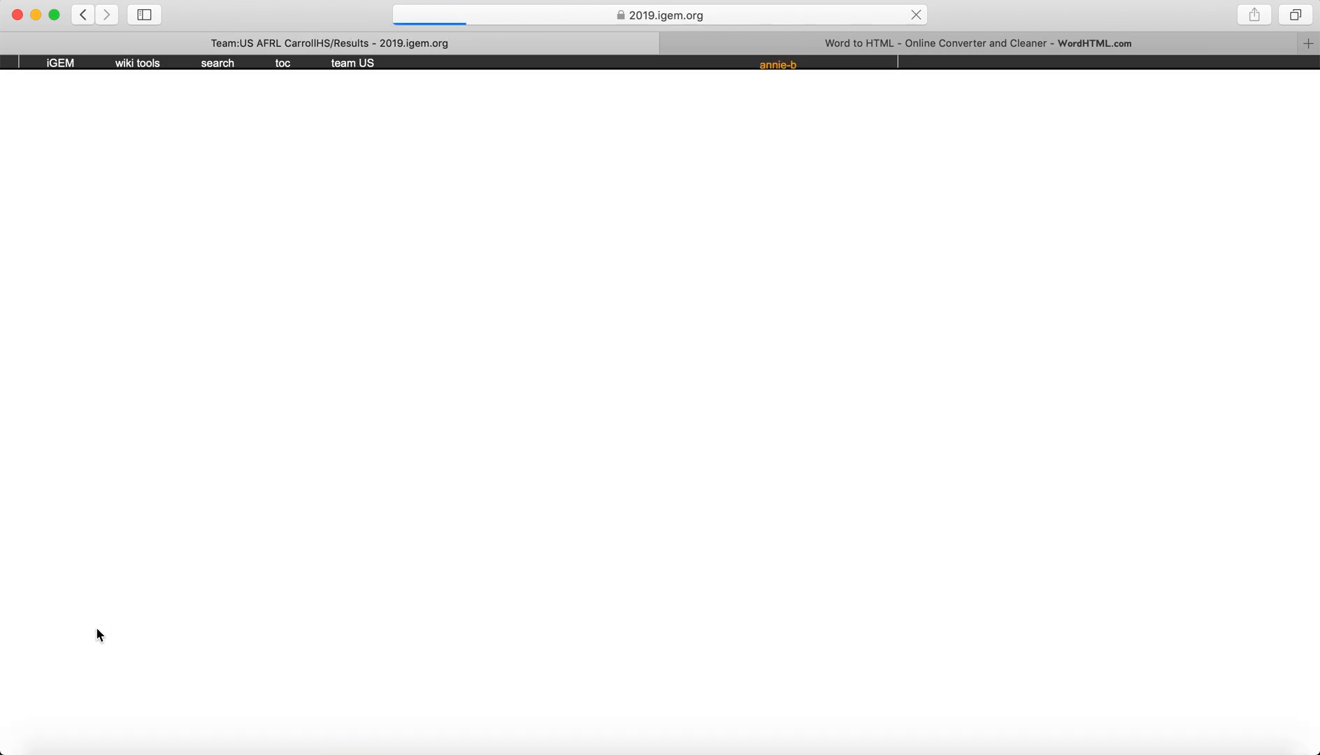
pyautogui.scroll(-5, 265, 535)
pyautogui.scroll(5, 265, 535)
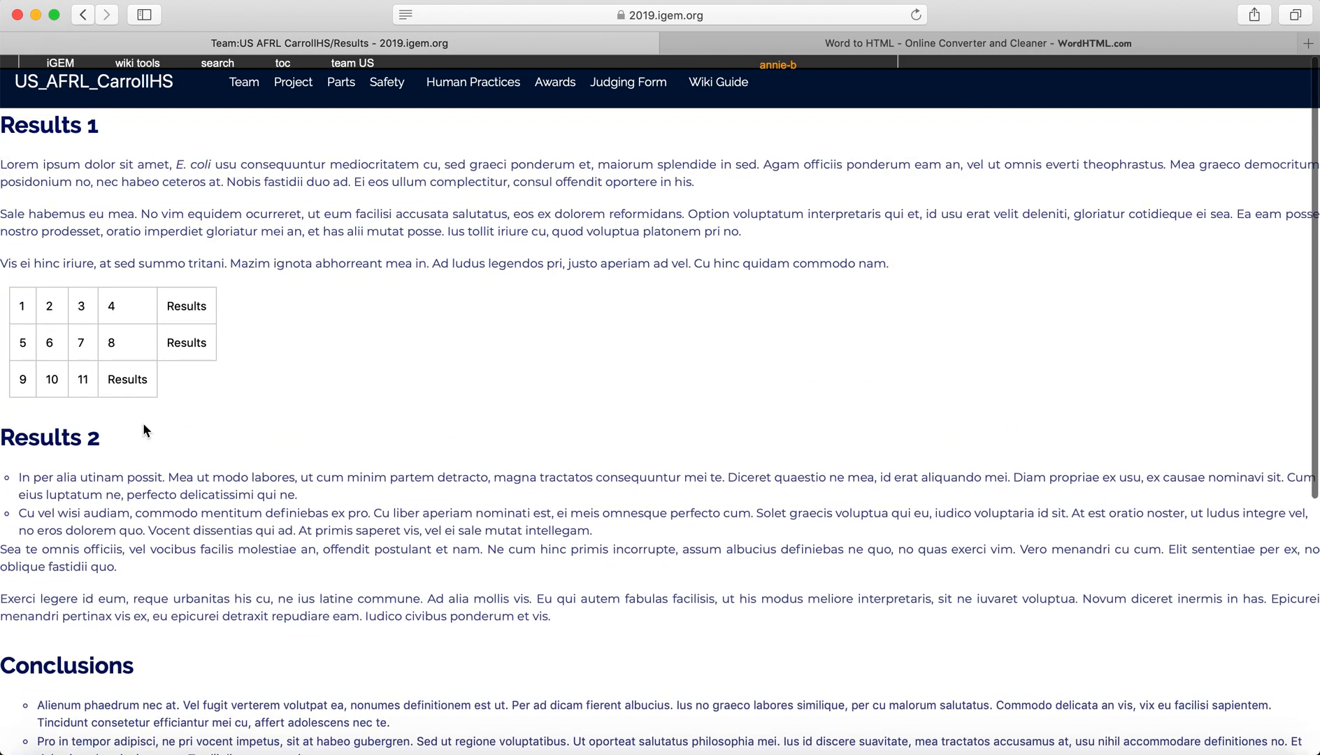